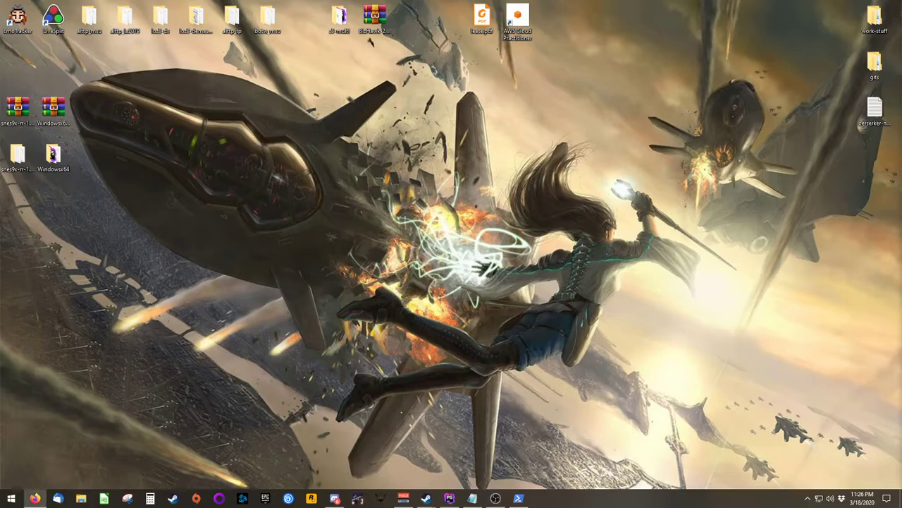
- Open Firefox and visit the bookmarked snes9x-multitroid download folder on Google Drive
{"action": "left_click", "coordinate": [34, 498]}
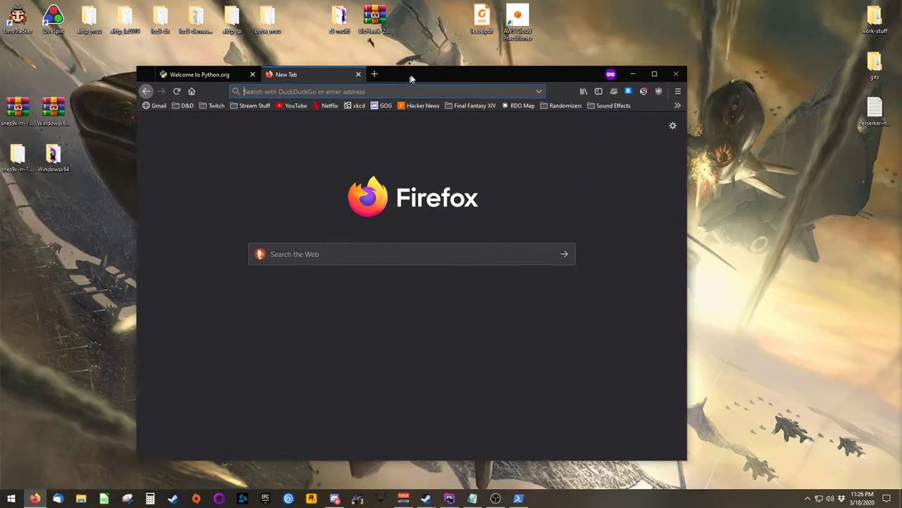
{"action": "left_click", "coordinate": [584, 94]}
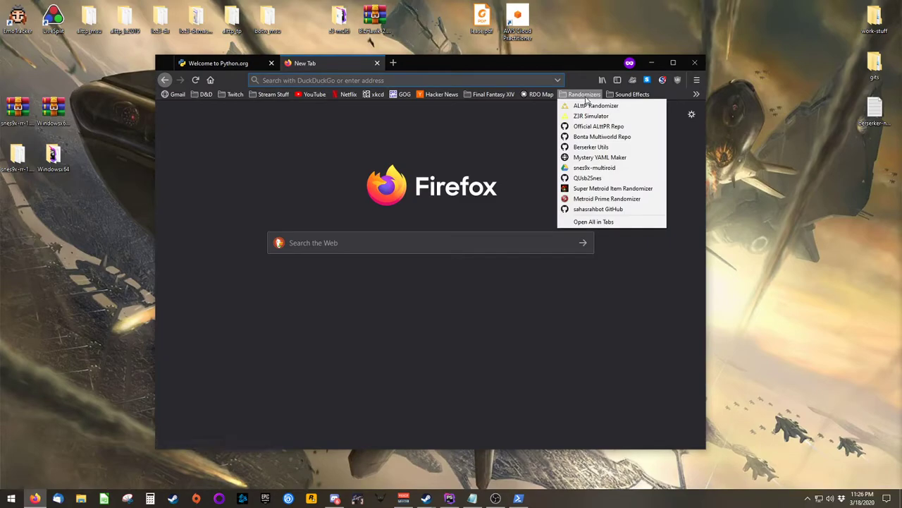
{"action": "left_click", "coordinate": [595, 168]}
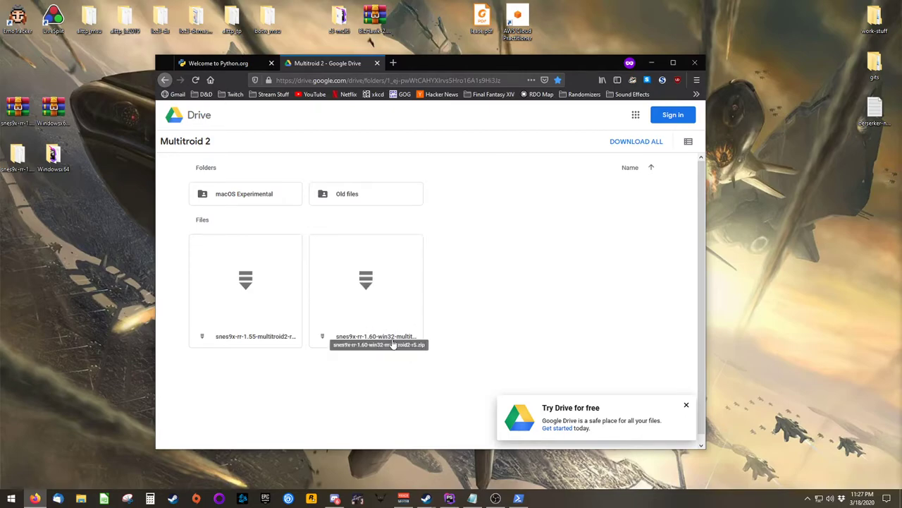
- Open the bookmarked Berserker Utils GitHub repository and find the Windowsx64.zip download under the Utilities 1.8 release
{"action": "left_click", "coordinate": [583, 95]}
{"action": "left_click", "coordinate": [581, 147]}
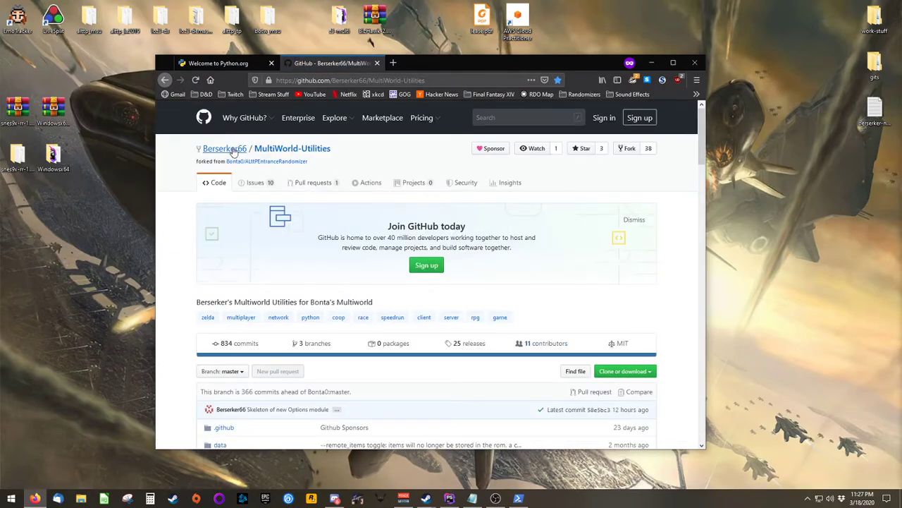
{"action": "left_click", "coordinate": [469, 349]}
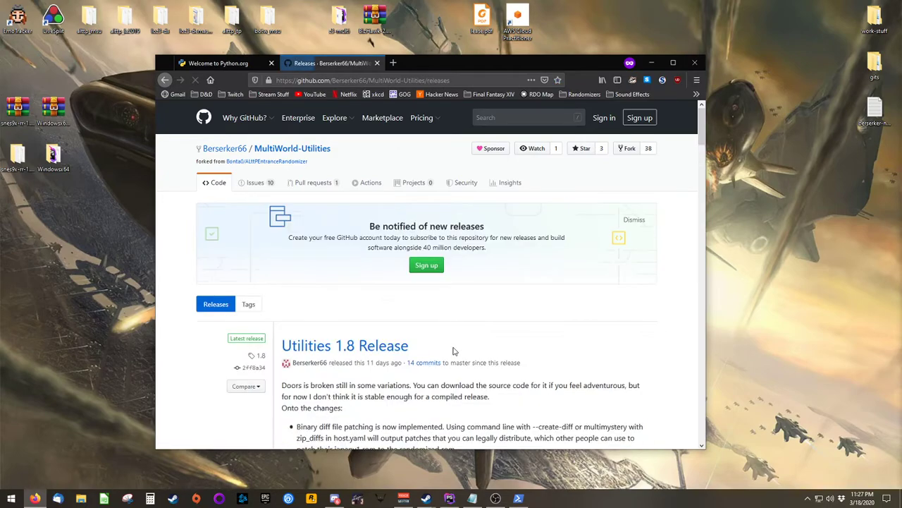
{"action": "scroll", "coordinate": [404, 319], "scroll_direction": "down", "scroll_amount": 2}
{"action": "scroll", "coordinate": [404, 318], "scroll_direction": "down", "scroll_amount": 3}
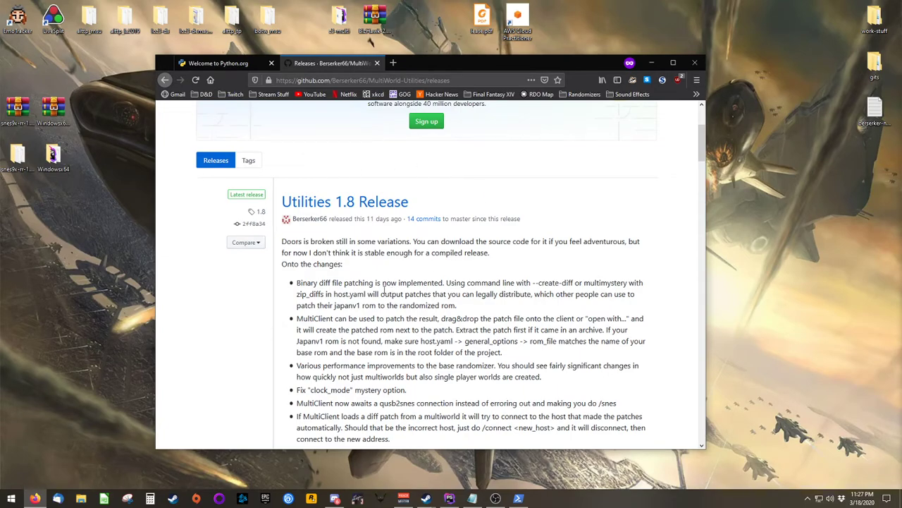
{"action": "scroll", "coordinate": [343, 290], "scroll_direction": "down", "scroll_amount": 5}
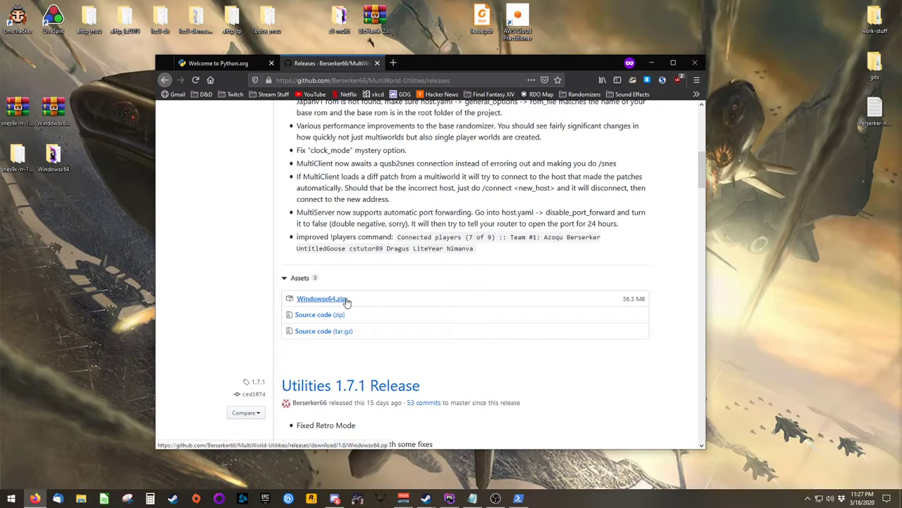
- Return to the desktop and open the Windowsx64 folder in File Explorer
{"action": "left_click", "coordinate": [651, 63]}
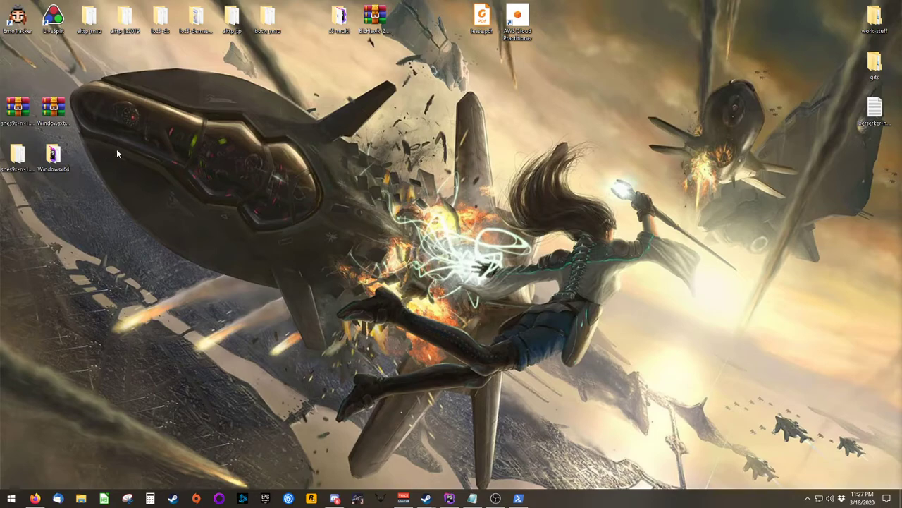
{"action": "left_click_drag", "start_coordinate": [116, 149], "coordinate": [3, 173]}
{"action": "left_click", "coordinate": [106, 191]}
{"action": "double_click", "coordinate": [53, 155]}
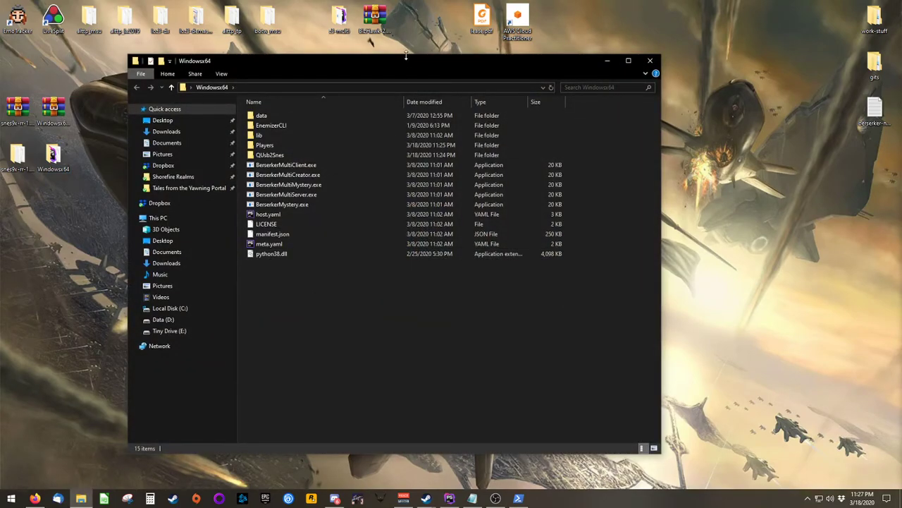
{"action": "left_click_drag", "start_coordinate": [402, 56], "coordinate": [366, 61]}
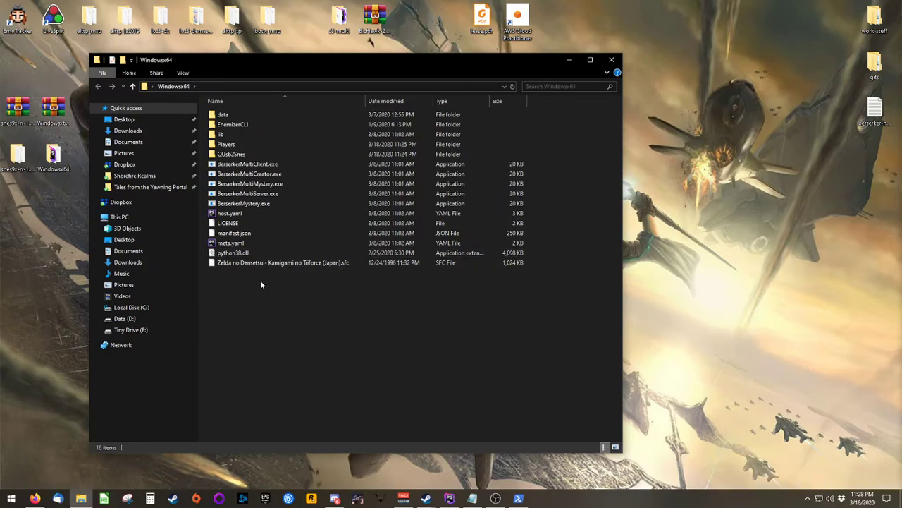
- Open easy.yaml from the Players folder in PhpStorm and replace the PleaseEnterNameHere placeholder with the player's in-game name
{"action": "double_click", "coordinate": [211, 144]}
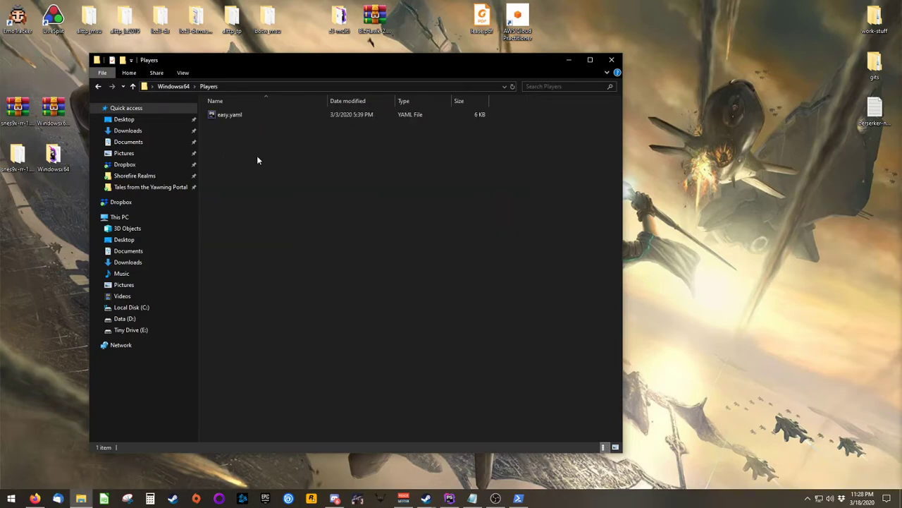
{"action": "left_click", "coordinate": [291, 115]}
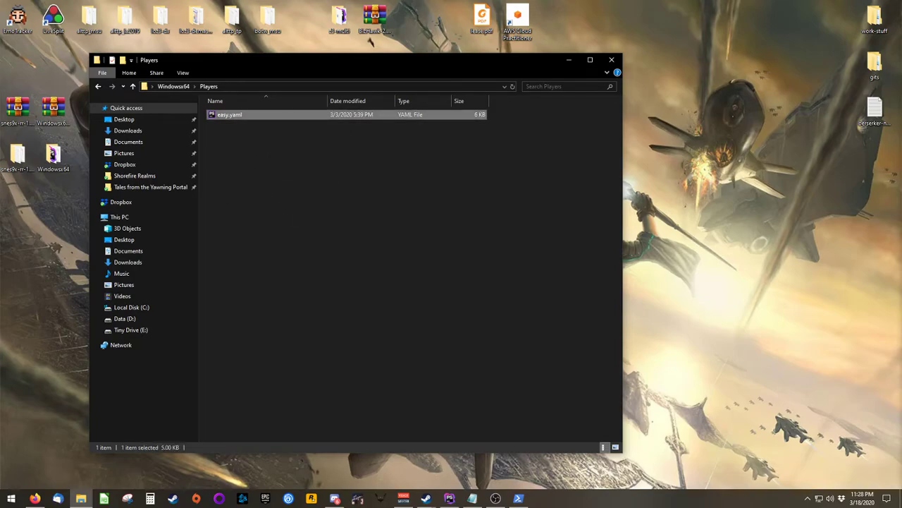
{"action": "key", "text": "Return"}
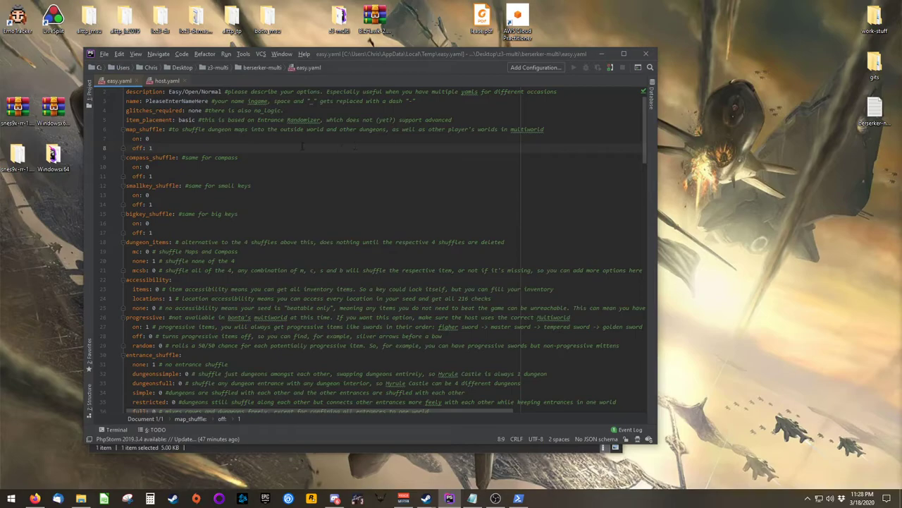
{"action": "double_click", "coordinate": [177, 101]}
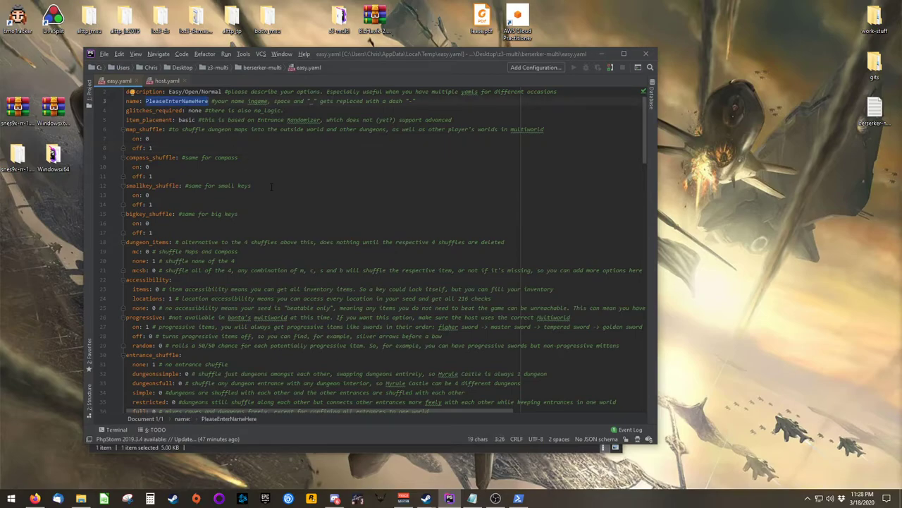
{"action": "type", "text": "Farrak"}
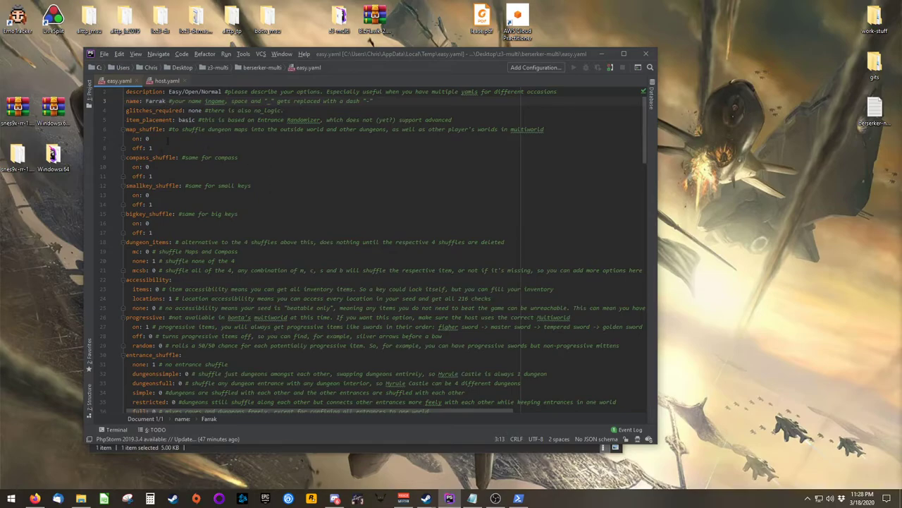
- Set the "on" weight under map_shuffle to 9
{"action": "left_click", "coordinate": [168, 140]}
{"action": "left_click", "coordinate": [169, 147]}
{"action": "left_click", "coordinate": [164, 139]}
{"action": "left_click", "coordinate": [189, 150]}
{"action": "key", "text": "Up"}
{"action": "key", "text": "Left"}
{"action": "key", "text": "shift+Right"}
{"action": "type", "text": "1"}
{"action": "key", "text": "BackSpace"}
{"action": "type", "text": "9"}
- Add the entry "luigi: 1" between randomonhit and link in the rom sprite options, and leave the editor
{"action": "scroll", "coordinate": [289, 232], "scroll_direction": "down", "scroll_amount": 8}
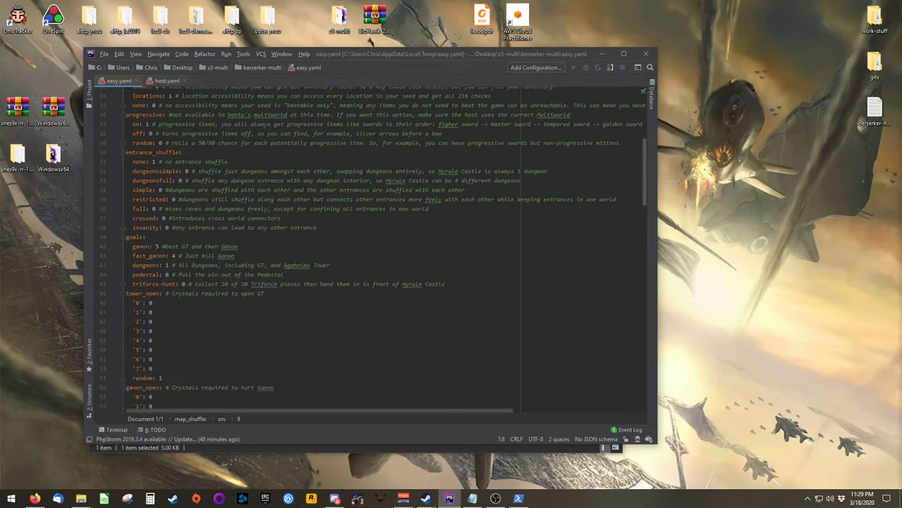
{"action": "scroll", "coordinate": [305, 231], "scroll_direction": "down", "scroll_amount": 18}
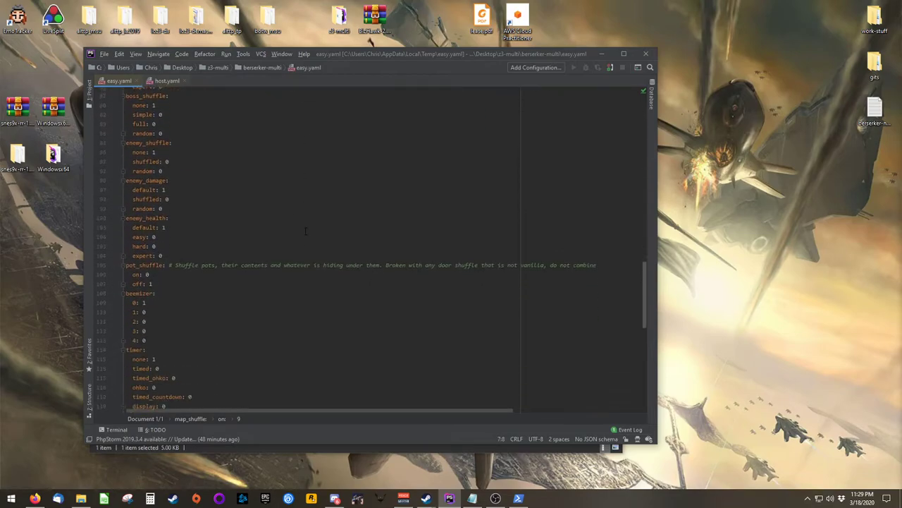
{"action": "scroll", "coordinate": [306, 231], "scroll_direction": "down", "scroll_amount": 20}
{"action": "left_click_drag", "start_coordinate": [173, 345], "coordinate": [127, 80]}
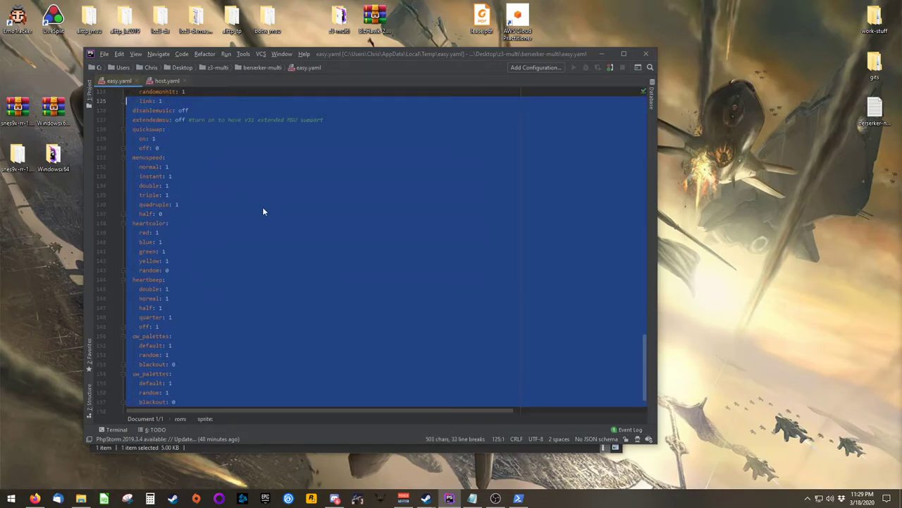
{"action": "scroll", "coordinate": [282, 218], "scroll_direction": "up", "scroll_amount": 4}
{"action": "left_click", "coordinate": [234, 204]}
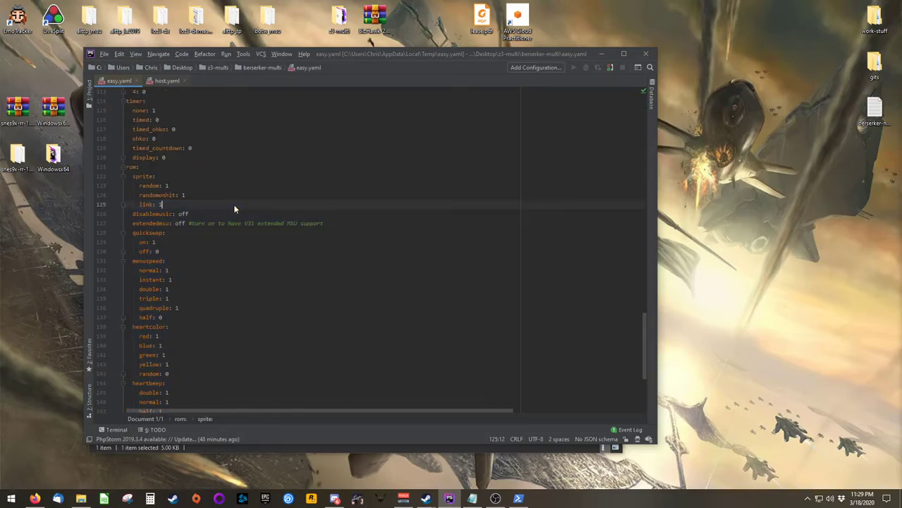
{"action": "key", "text": "Up"}
{"action": "key", "text": "Return"}
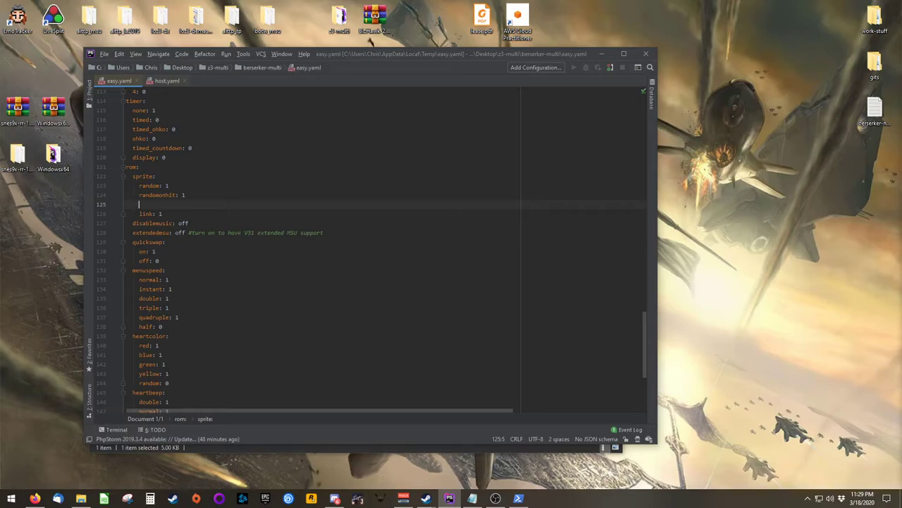
{"action": "type", "text": "luigi: 1"}
{"action": "left_click_drag", "start_coordinate": [479, 69], "coordinate": [316, 74]}
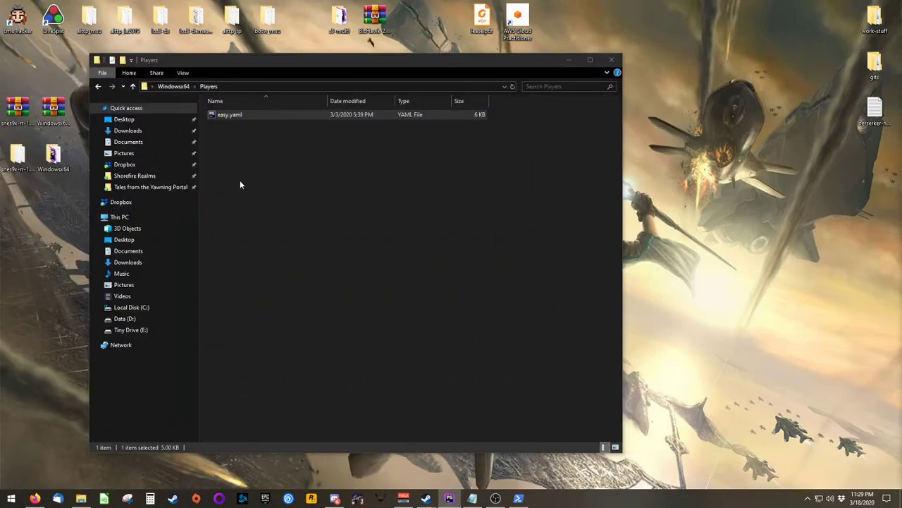
- Rename easy.yaml in the Players folder to the player's name, keeping the .yaml extension
{"action": "right_click", "coordinate": [217, 115]}
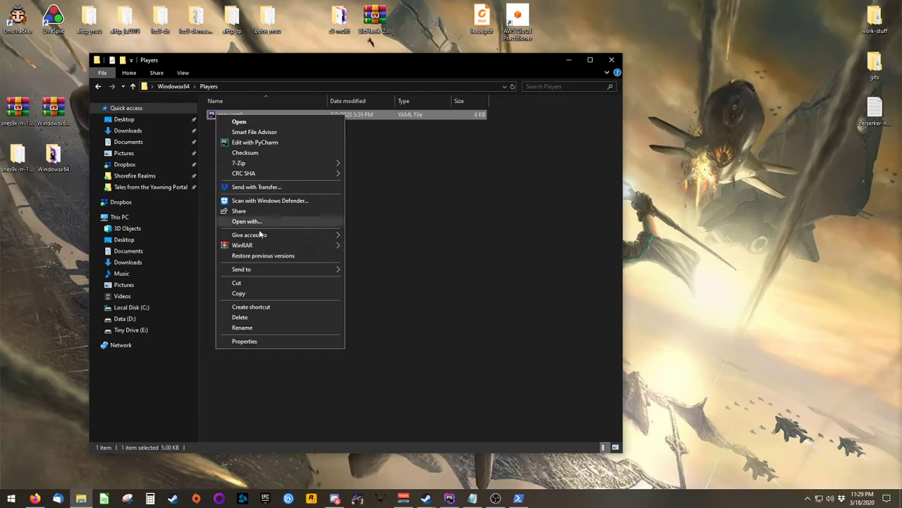
{"action": "left_click", "coordinate": [242, 327]}
{"action": "type", "text": "Farrak"}
{"action": "key", "text": "Return"}
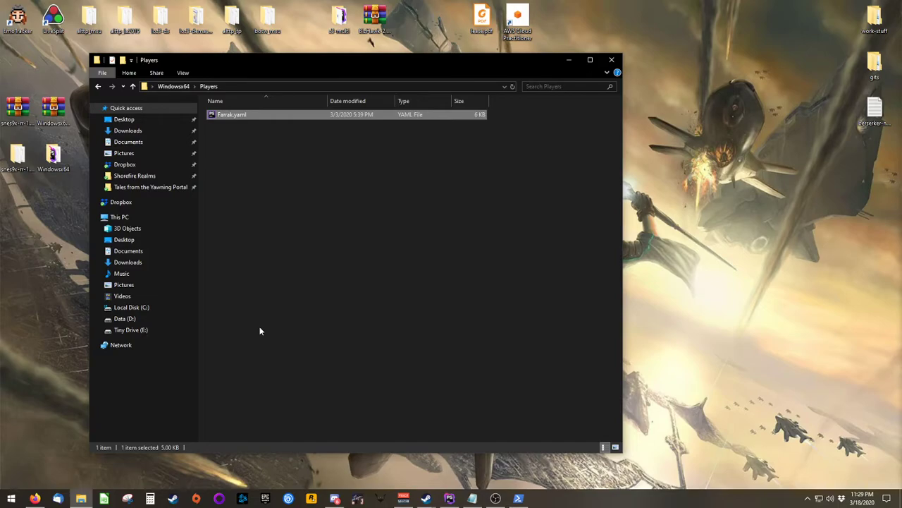
{"action": "left_click", "coordinate": [360, 270]}
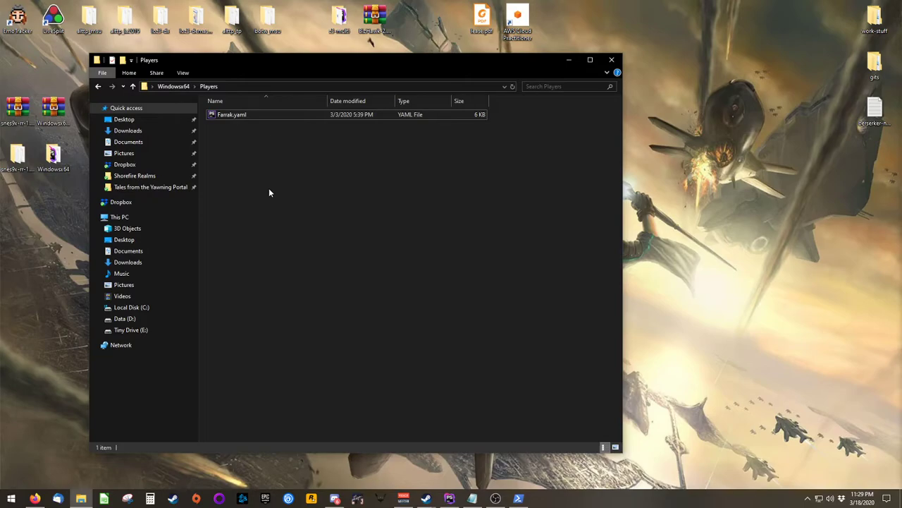
- Go back to the Windowsx64 folder, open its QUsb2Snes subfolder and launch QUsb2Snes.exe
{"action": "left_click", "coordinate": [133, 87]}
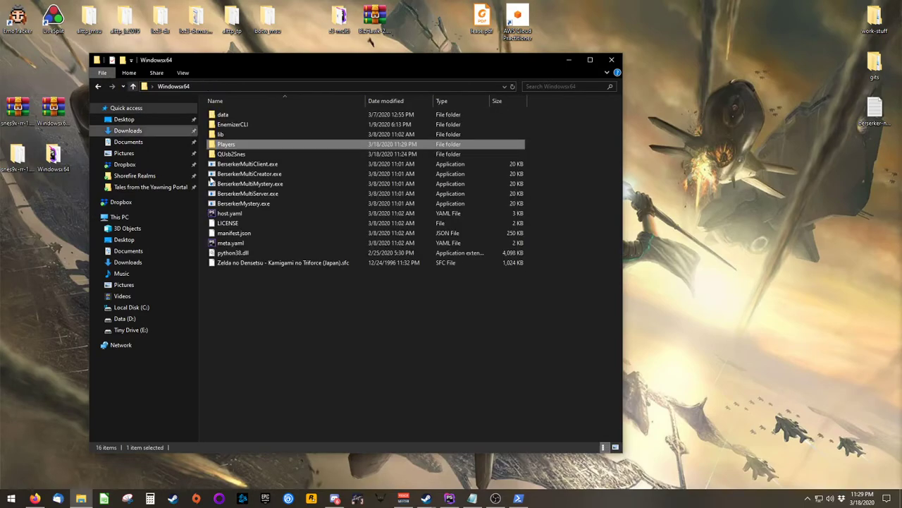
{"action": "left_click", "coordinate": [265, 345]}
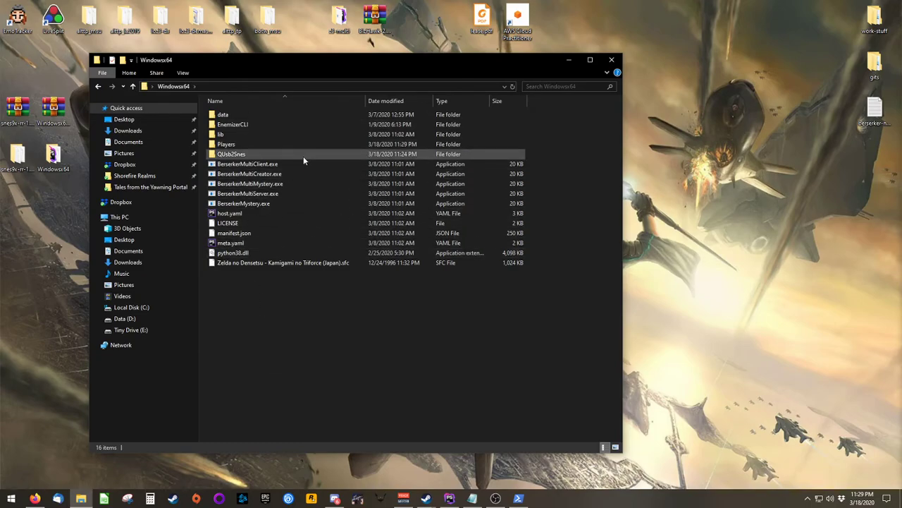
{"action": "left_click", "coordinate": [256, 153]}
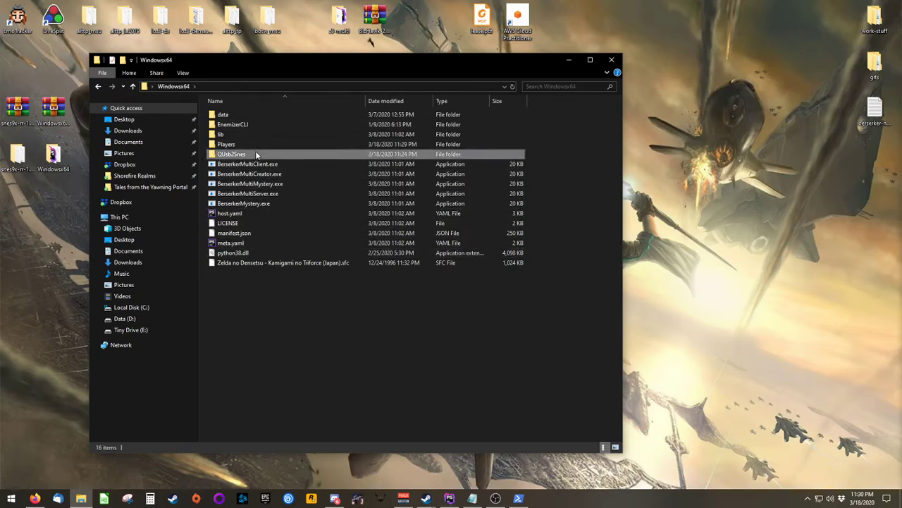
{"action": "double_click", "coordinate": [256, 154]}
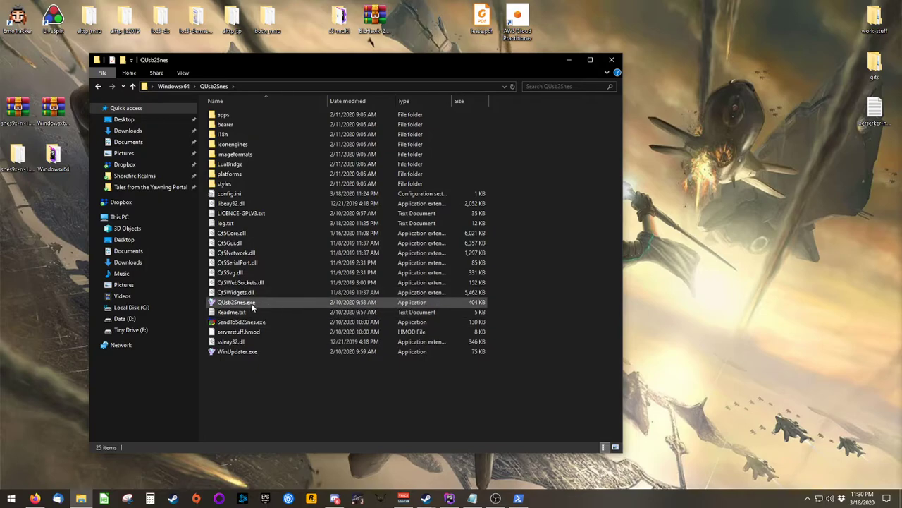
{"action": "left_click", "coordinate": [229, 305]}
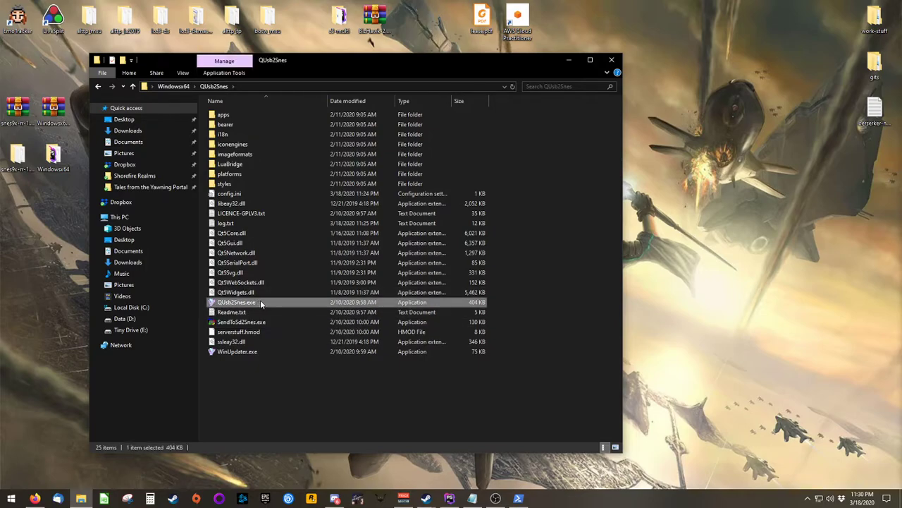
{"action": "double_click", "coordinate": [282, 302]}
{"action": "left_click", "coordinate": [511, 401]}
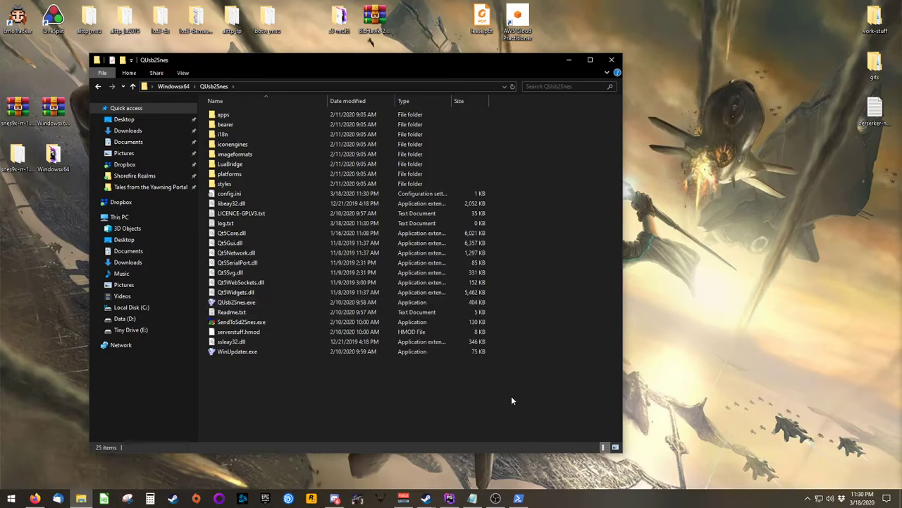
- Check the running QUsb2Snes instance's device options for the Lua bridge (Snes9x-rr/BizHawk) setting
{"action": "left_click", "coordinate": [808, 498]}
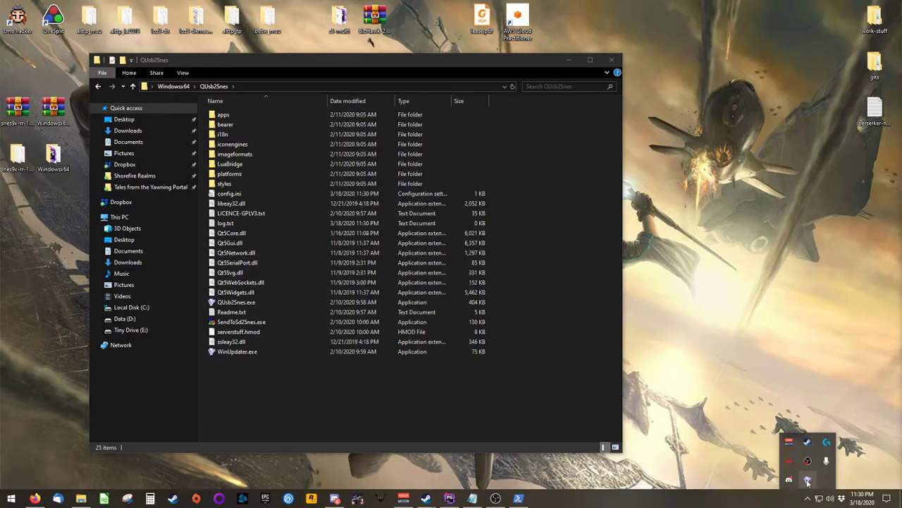
{"action": "right_click", "coordinate": [808, 482]}
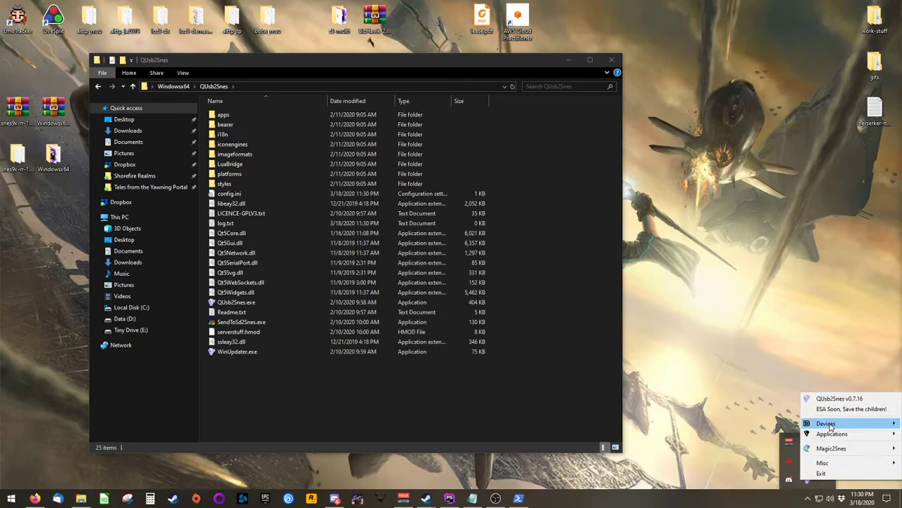
{"action": "mouse_move", "coordinate": [830, 425]}
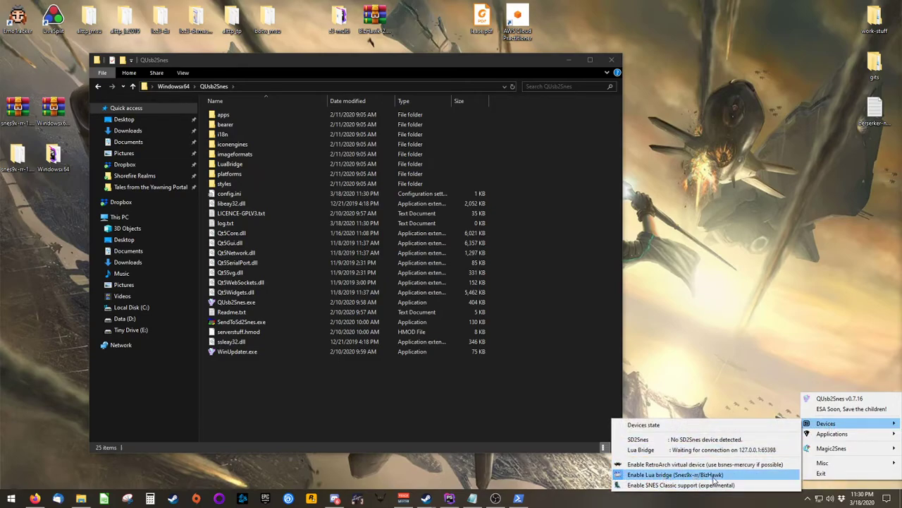
{"action": "left_click", "coordinate": [630, 477]}
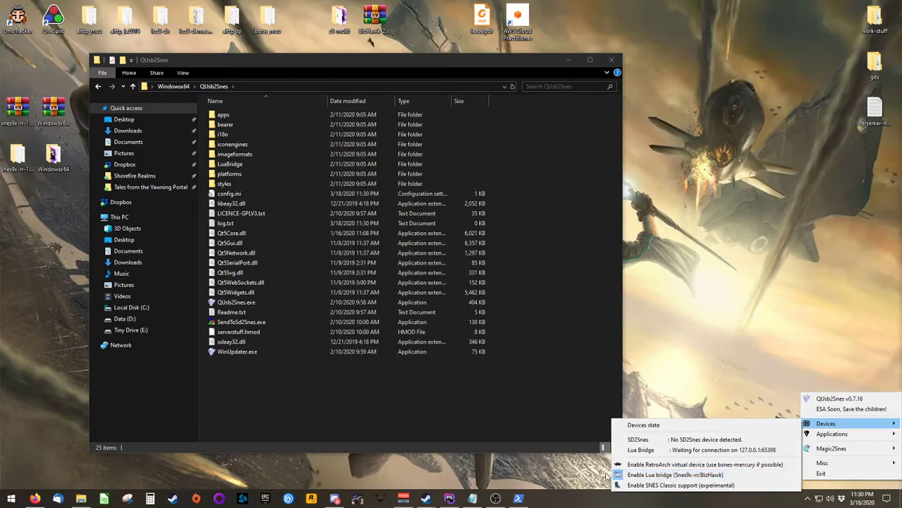
{"action": "left_click", "coordinate": [371, 405]}
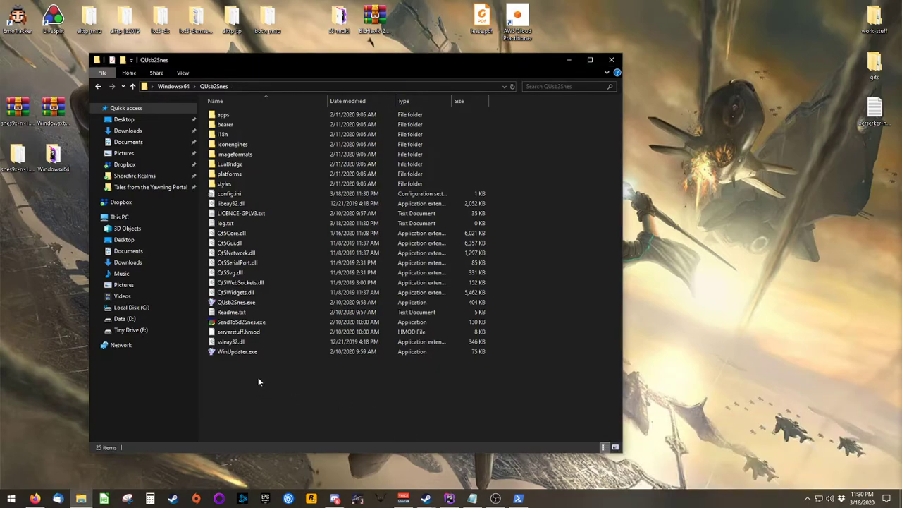
- Try to launch a second instance of QUsb2Snes.exe and dismiss the websocket server error
{"action": "left_click", "coordinate": [271, 302]}
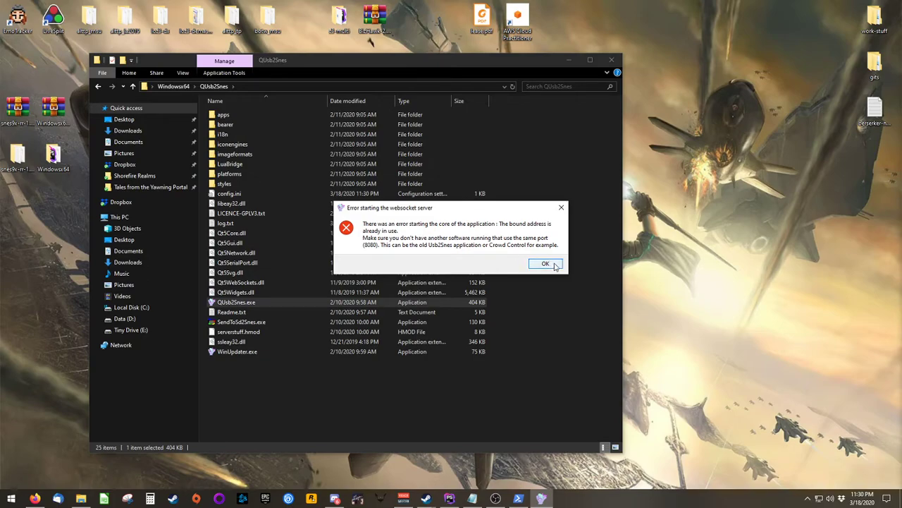
{"action": "left_click", "coordinate": [545, 264]}
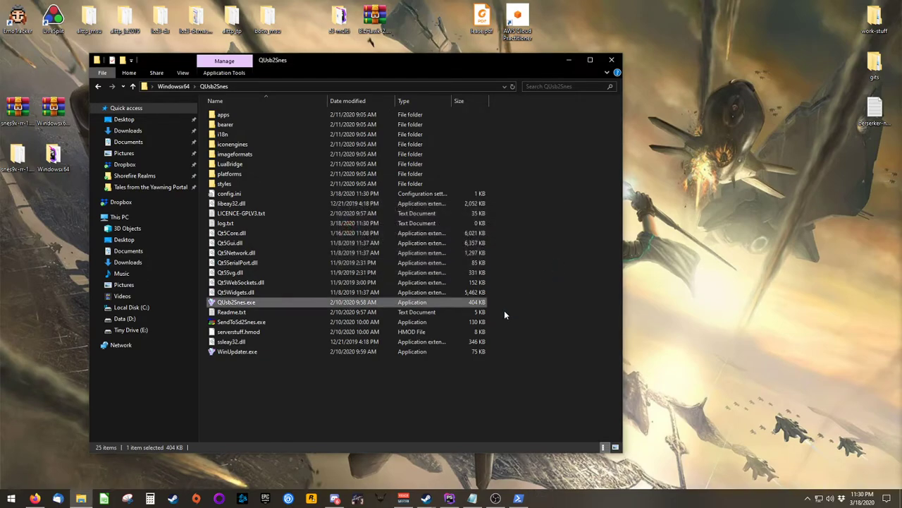
{"action": "left_click", "coordinate": [406, 397]}
{"action": "left_click_drag", "start_coordinate": [326, 65], "coordinate": [353, 62]}
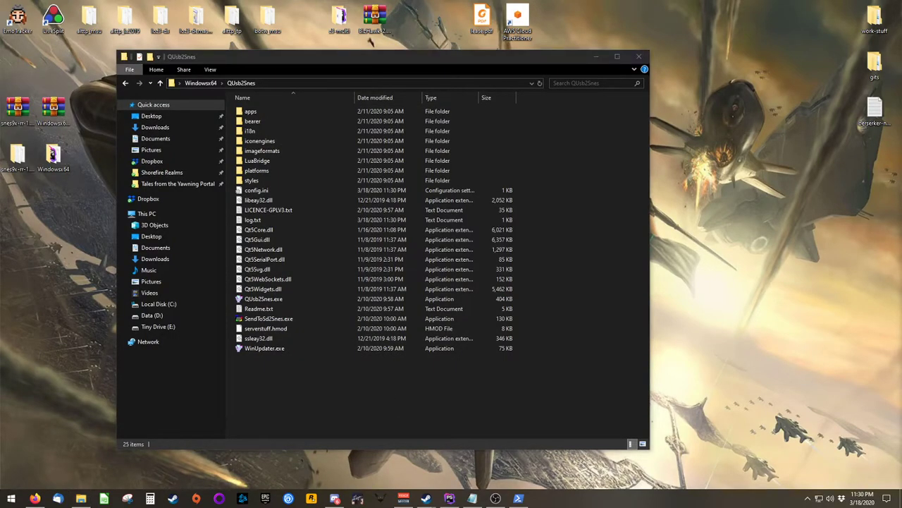
- Place the player's multiworld .bmbp patch file on the desktop beside the QUsb2Snes folder window
{"action": "left_click_drag", "start_coordinate": [261, 395], "coordinate": [720, 298]}
{"action": "left_click", "coordinate": [701, 258]}
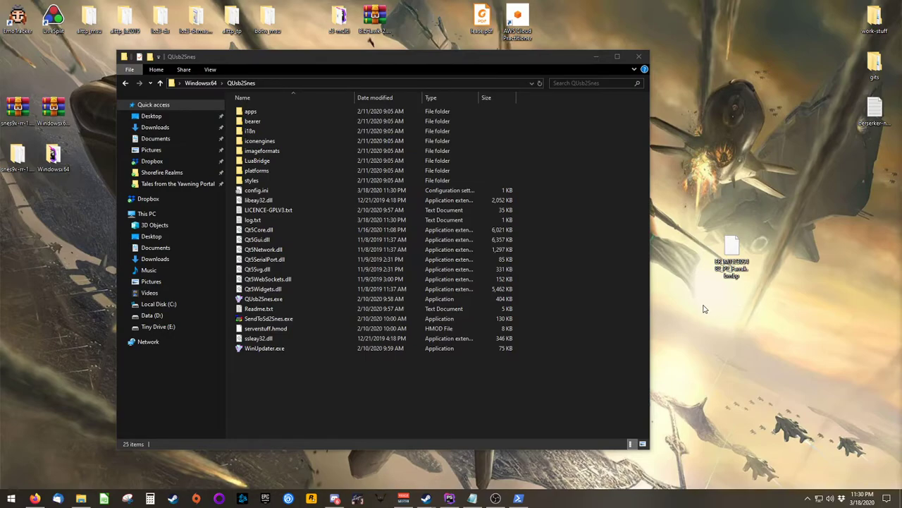
{"action": "left_click_drag", "start_coordinate": [1, 39], "coordinate": [113, 94]}
{"action": "left_click", "coordinate": [308, 375]}
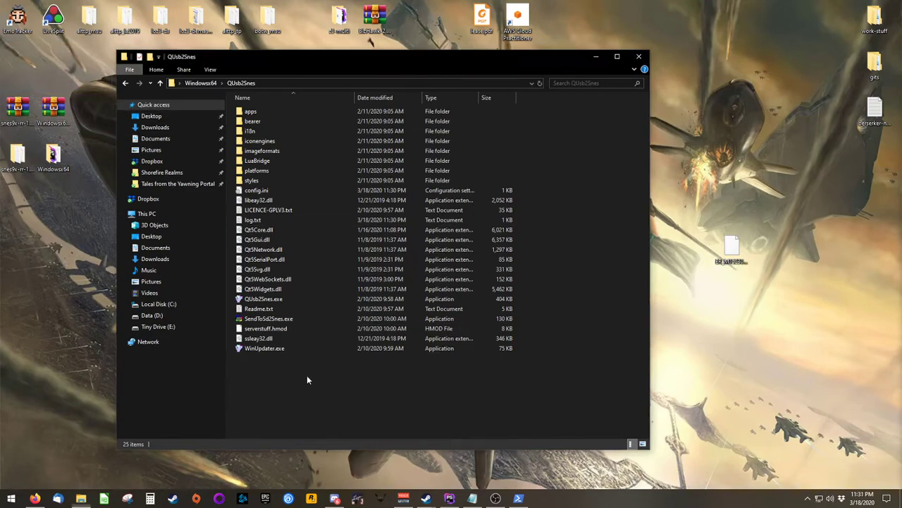
- Go up to the Windowsx64 folder, open the desktop .bmbp patch file with BerserkerMultiClient.exe, and move the client console clear of the folder
{"action": "left_click", "coordinate": [160, 83]}
{"action": "left_click", "coordinate": [313, 308]}
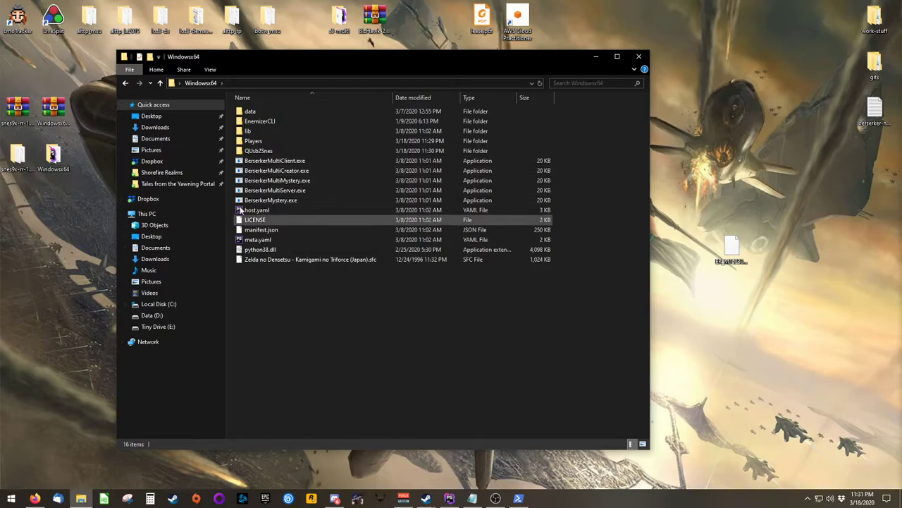
{"action": "left_click", "coordinate": [239, 161]}
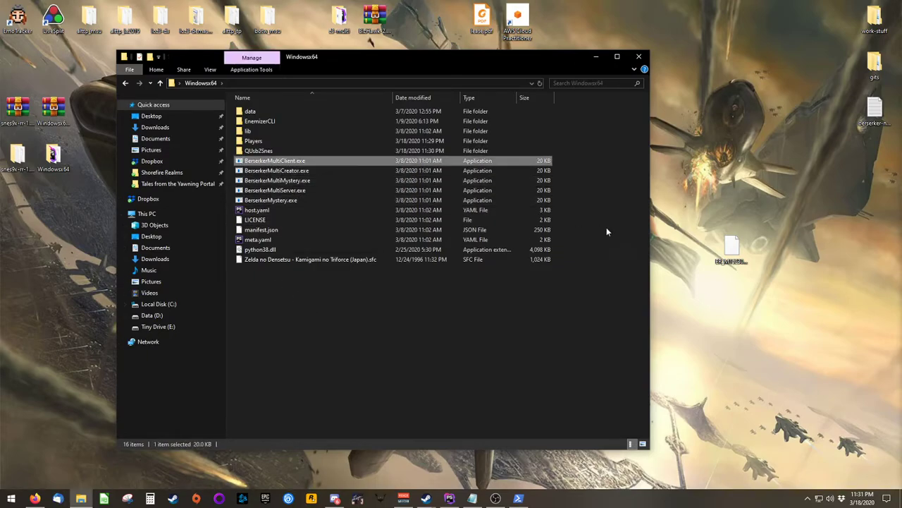
{"action": "left_click_drag", "start_coordinate": [731, 248], "coordinate": [269, 165]}
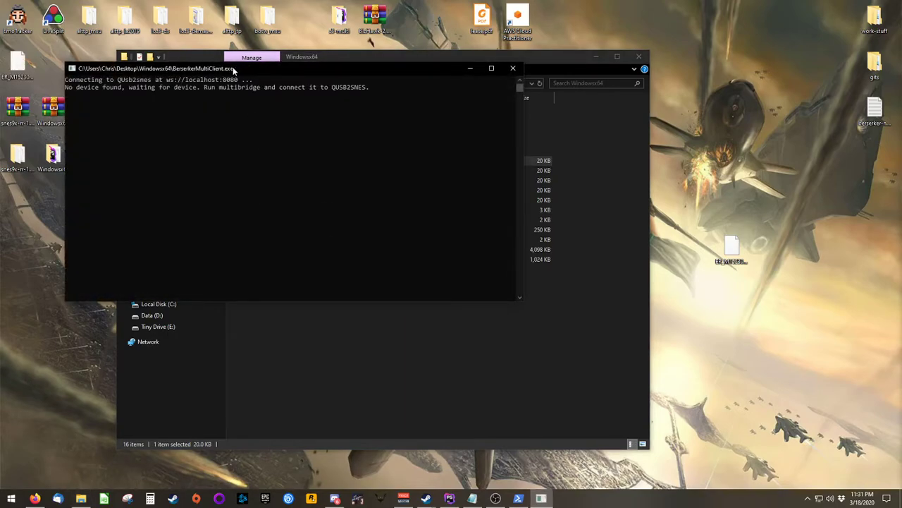
{"action": "left_click_drag", "start_coordinate": [232, 63], "coordinate": [610, 255]}
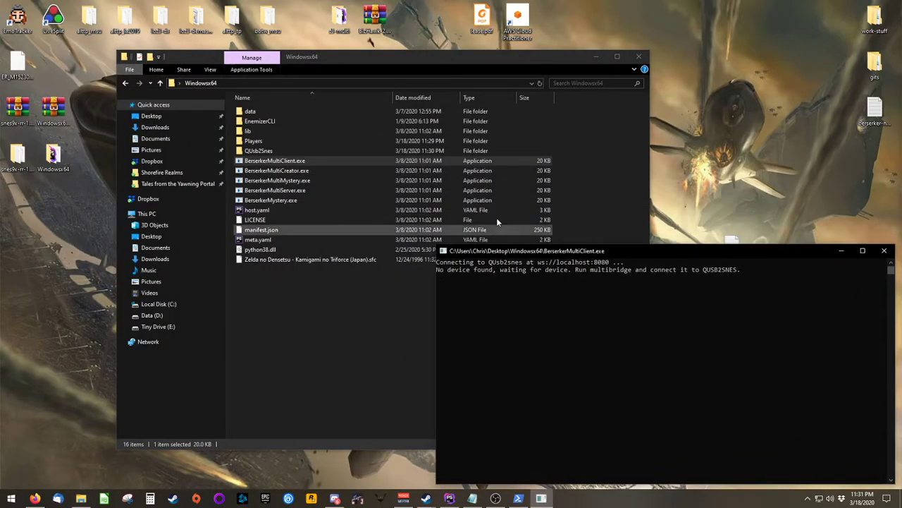
{"action": "left_click", "coordinate": [26, 56]}
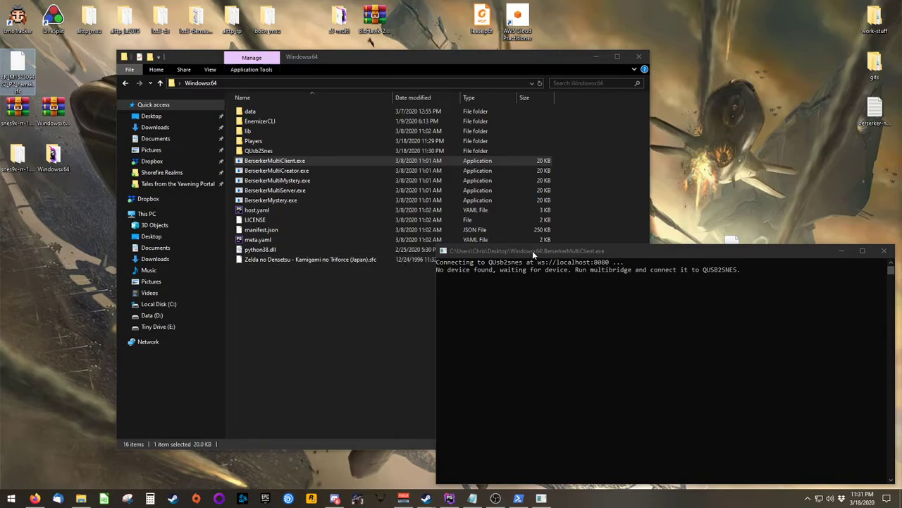
{"action": "left_click", "coordinate": [639, 252]}
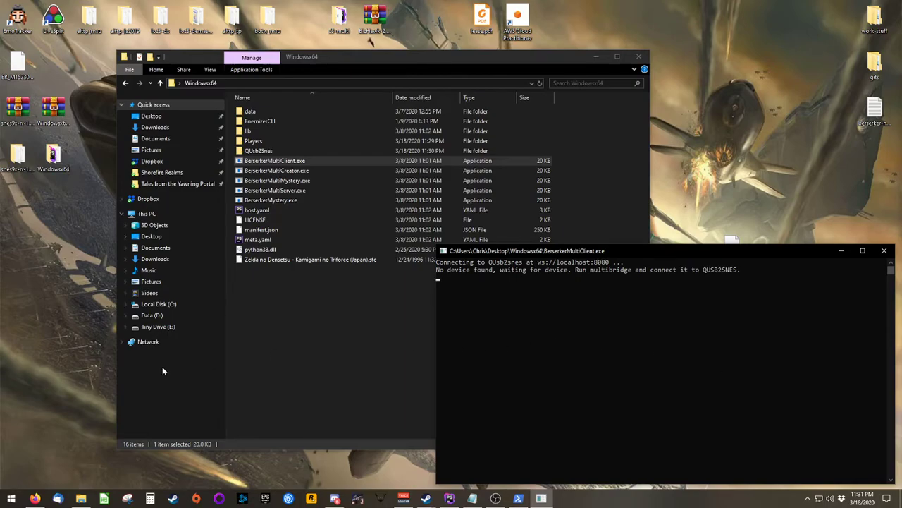
{"action": "left_click", "coordinate": [60, 414]}
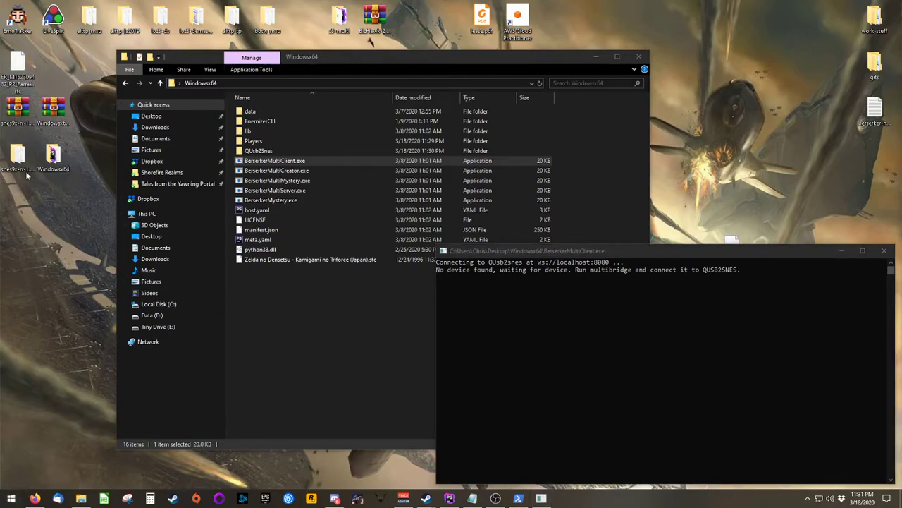
- Close the Windowsx64 folder, open the snes9x-rr-1.60-win32-multitroid2-r5 folder on the desktop and launch snes9x.exe
{"action": "left_click", "coordinate": [639, 56]}
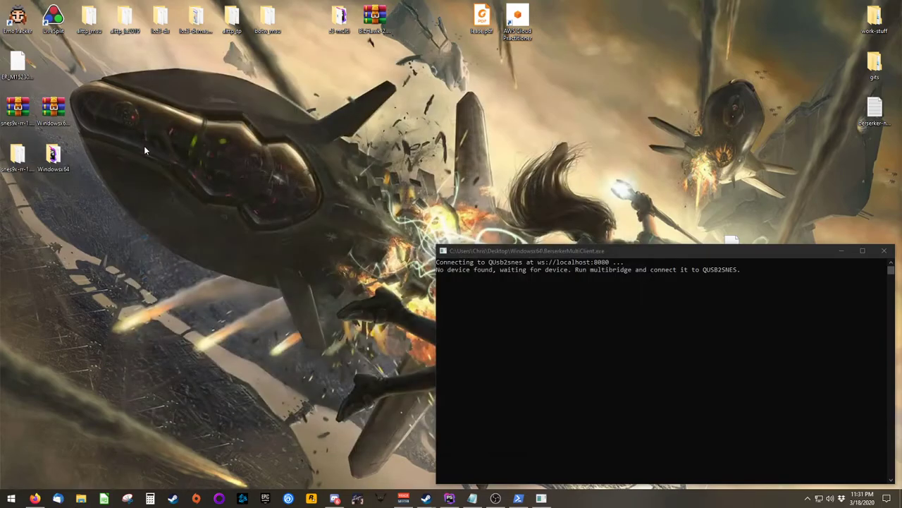
{"action": "double_click", "coordinate": [19, 155]}
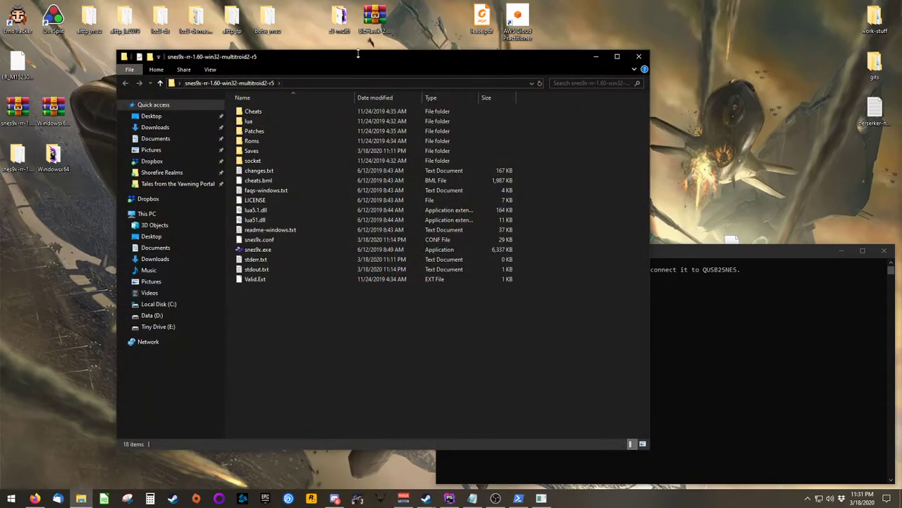
{"action": "left_click_drag", "start_coordinate": [363, 62], "coordinate": [335, 64]}
{"action": "double_click", "coordinate": [212, 252]}
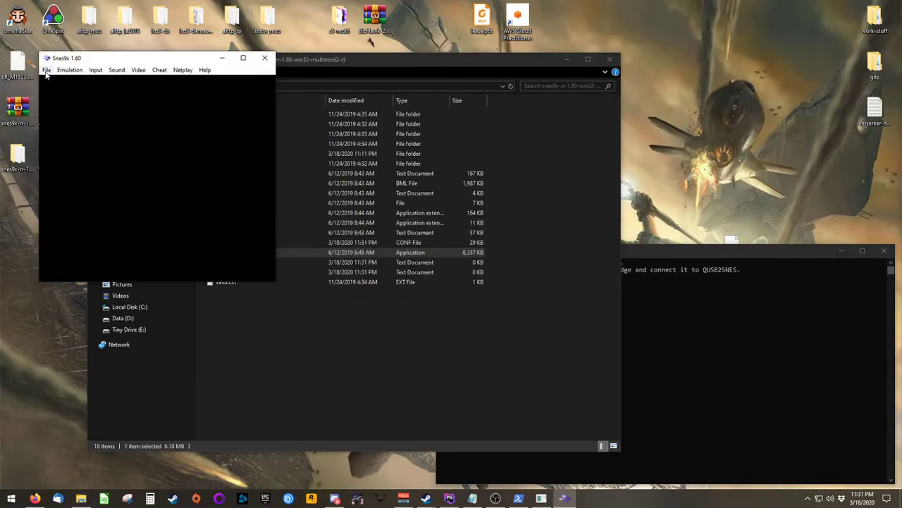
- Load the player's generated ER_M152309482 .sfc ROM from the desktop into Snes9x
{"action": "left_click", "coordinate": [46, 71]}
{"action": "left_click", "coordinate": [52, 81]}
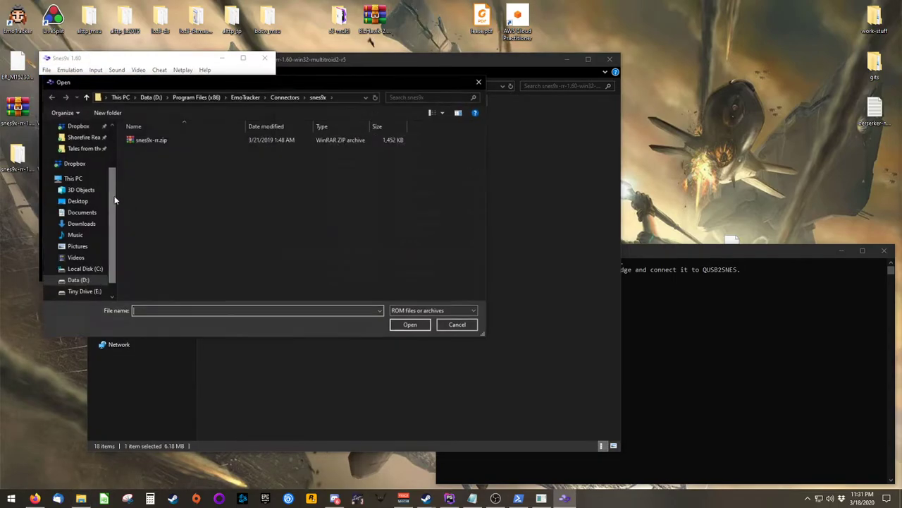
{"action": "left_click", "coordinate": [74, 163]}
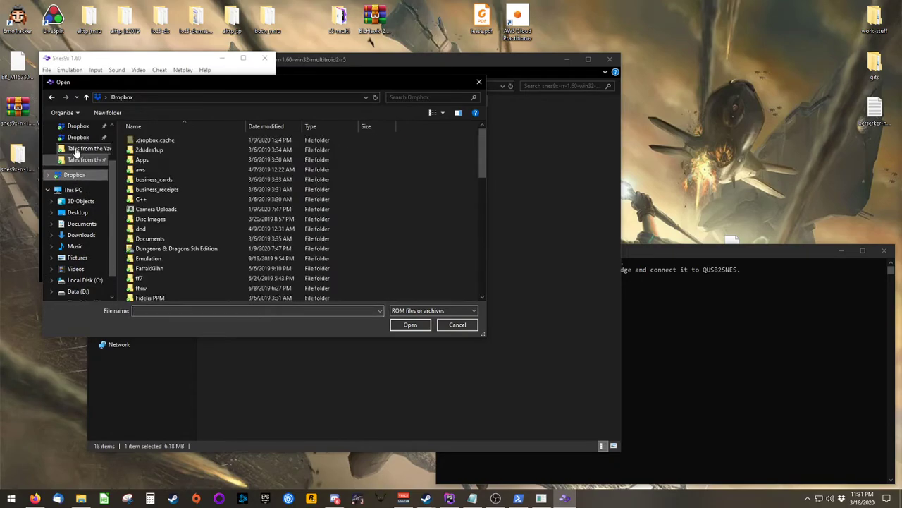
{"action": "scroll", "coordinate": [76, 152], "scroll_direction": "up", "scroll_amount": 2}
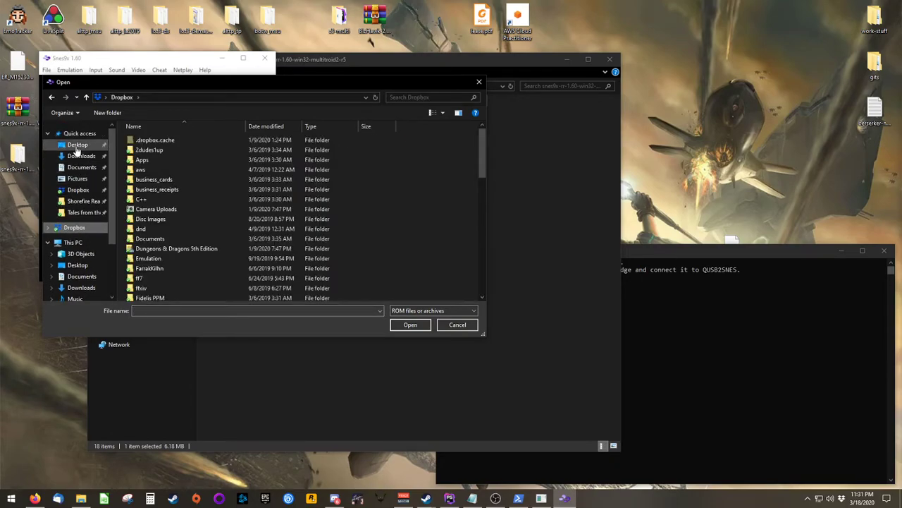
{"action": "left_click", "coordinate": [77, 146]}
{"action": "left_click", "coordinate": [171, 258]}
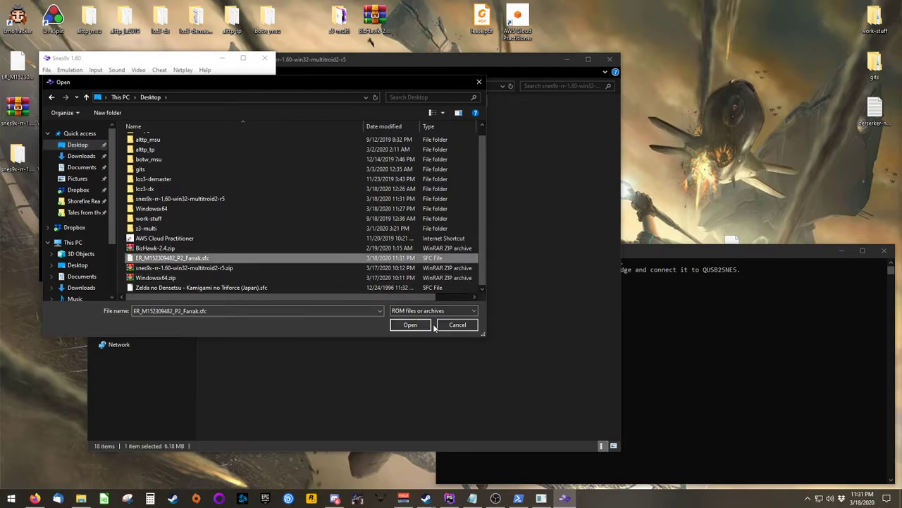
{"action": "left_click", "coordinate": [411, 325]}
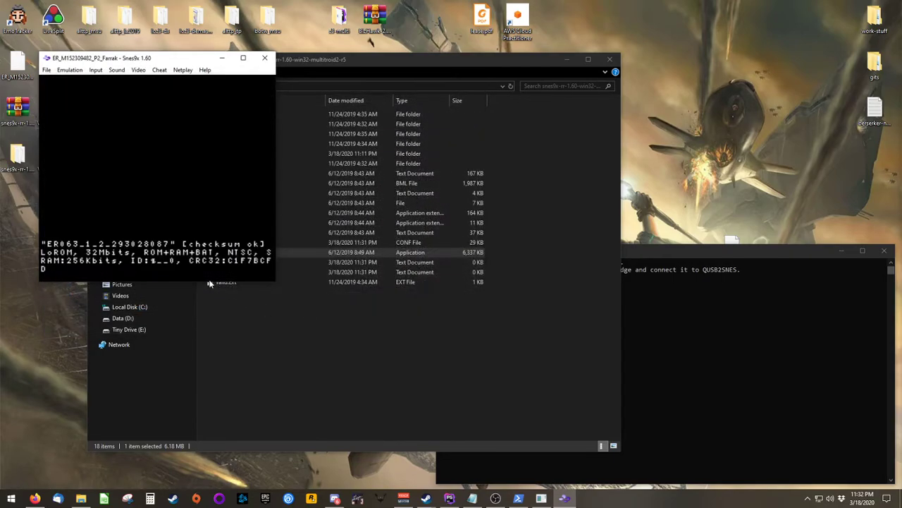
- Open a new Lua script window in Snes9x
{"action": "left_click", "coordinate": [47, 70]}
{"action": "mouse_move", "coordinate": [120, 212]}
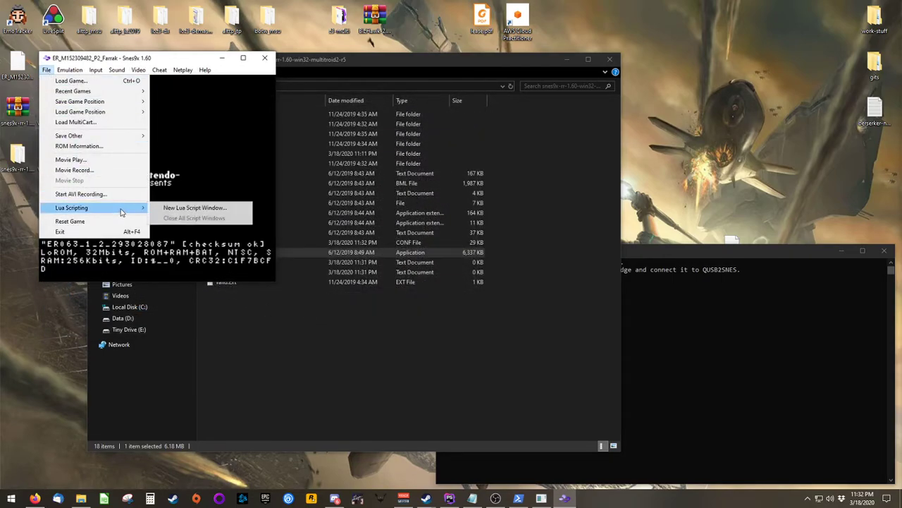
{"action": "left_click", "coordinate": [235, 210]}
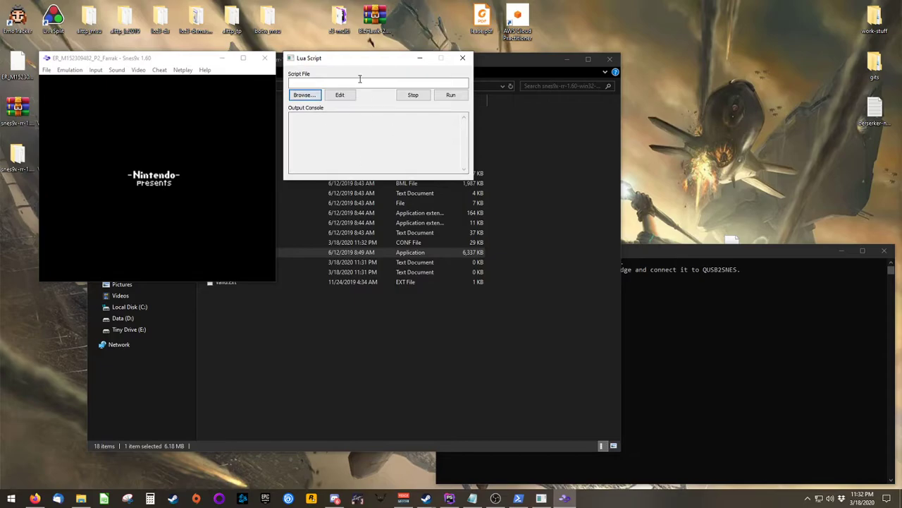
{"action": "key", "text": "Return"}
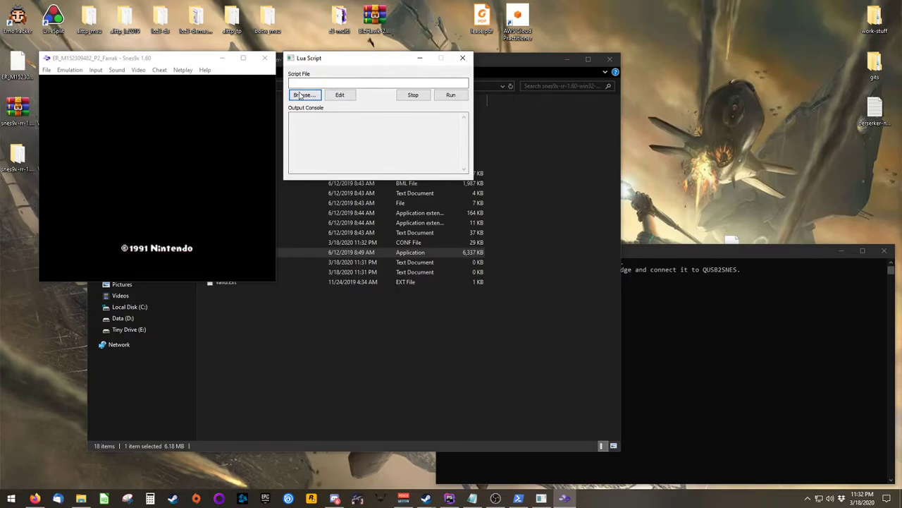
- Load multibridge.lua from the lua subfolder of the desktop's snes9x-rr-1.60-win32-multitroid2-r5 folder as the script
{"action": "left_click_drag", "start_coordinate": [483, 92], "coordinate": [288, 83]}
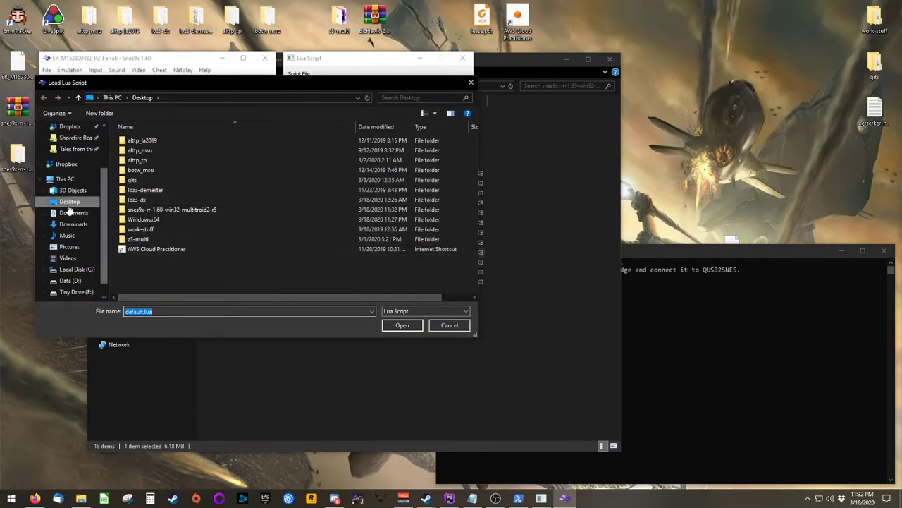
{"action": "left_click", "coordinate": [224, 207]}
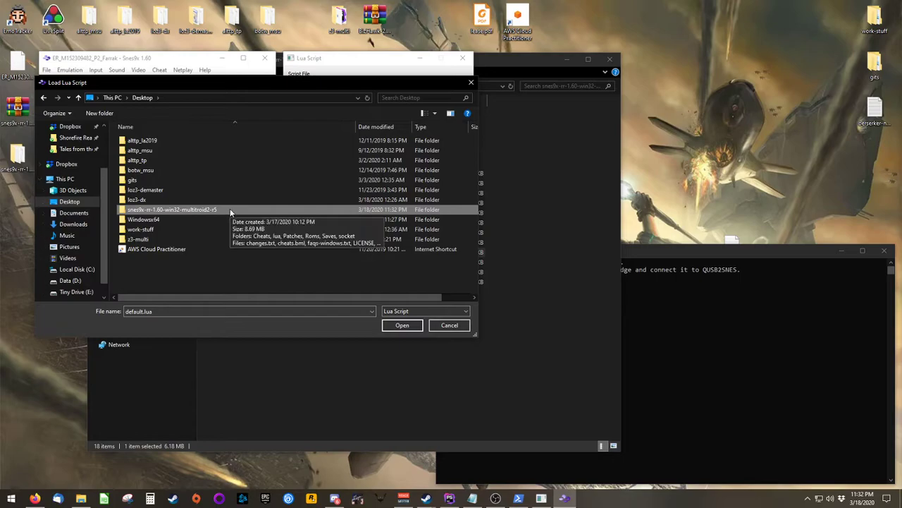
{"action": "double_click", "coordinate": [230, 209]}
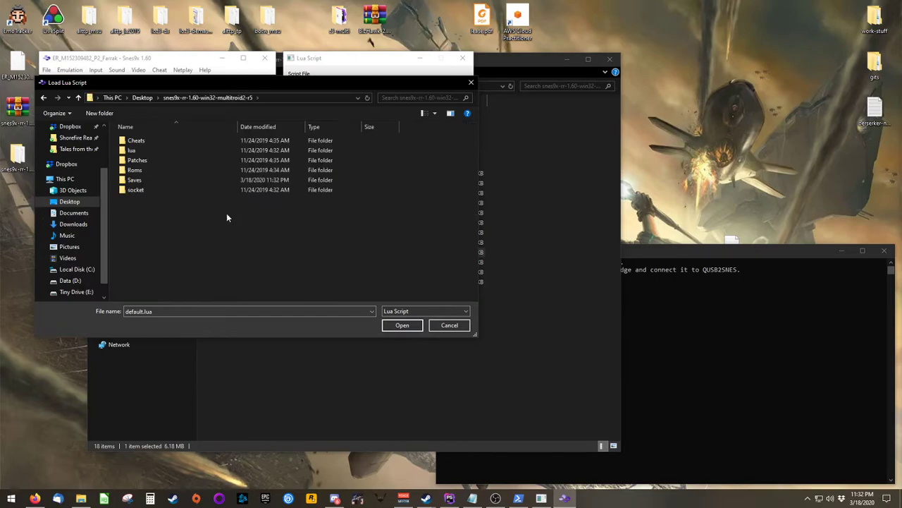
{"action": "double_click", "coordinate": [148, 151]}
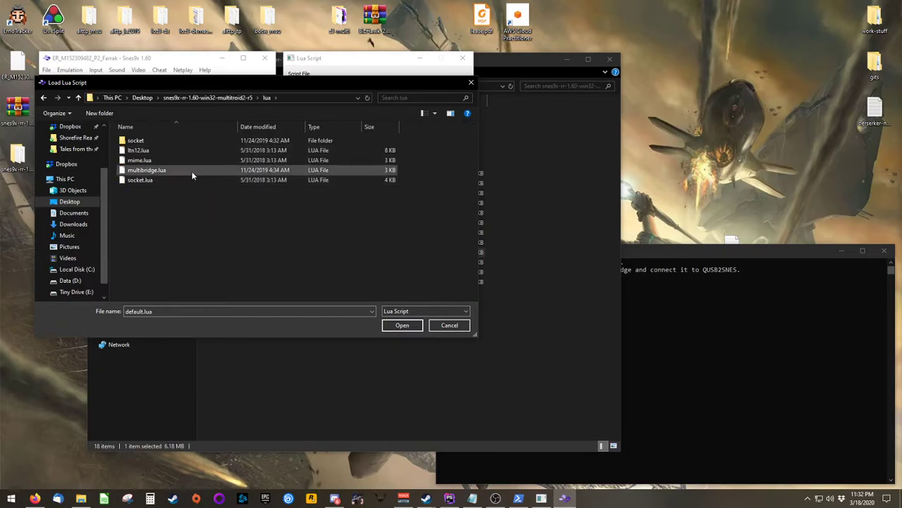
{"action": "left_click", "coordinate": [192, 173]}
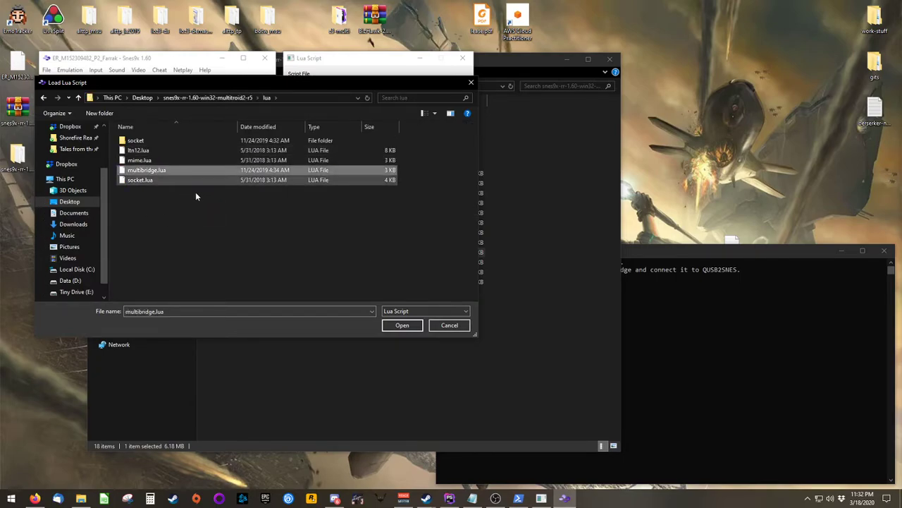
{"action": "left_click", "coordinate": [396, 328]}
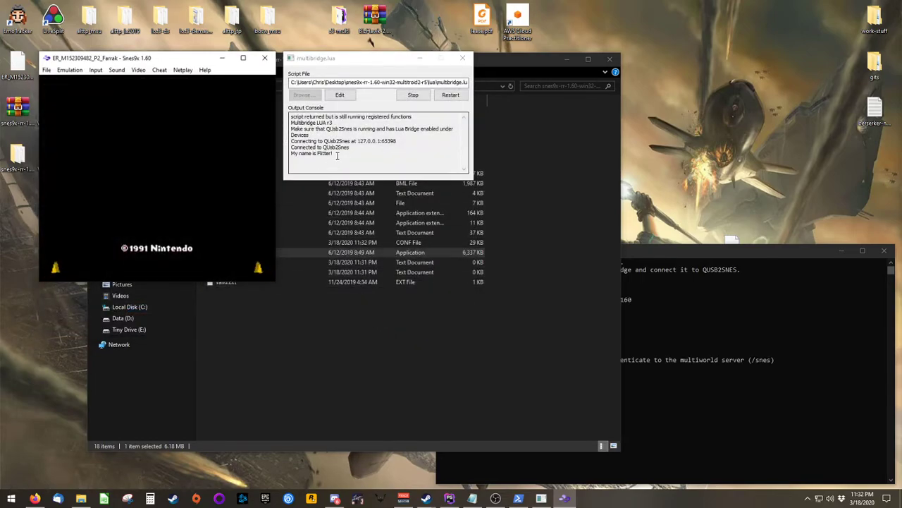
- Check the bridge name in the Lua script's output and the connection messages in the BerserkerMultiClient console
{"action": "left_click", "coordinate": [337, 156]}
{"action": "key", "text": "shift+Home"}
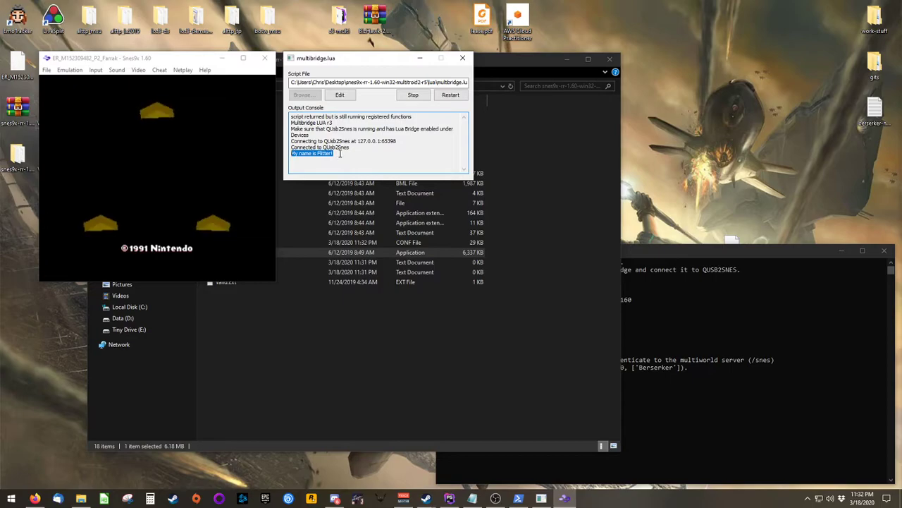
{"action": "left_click", "coordinate": [364, 157]}
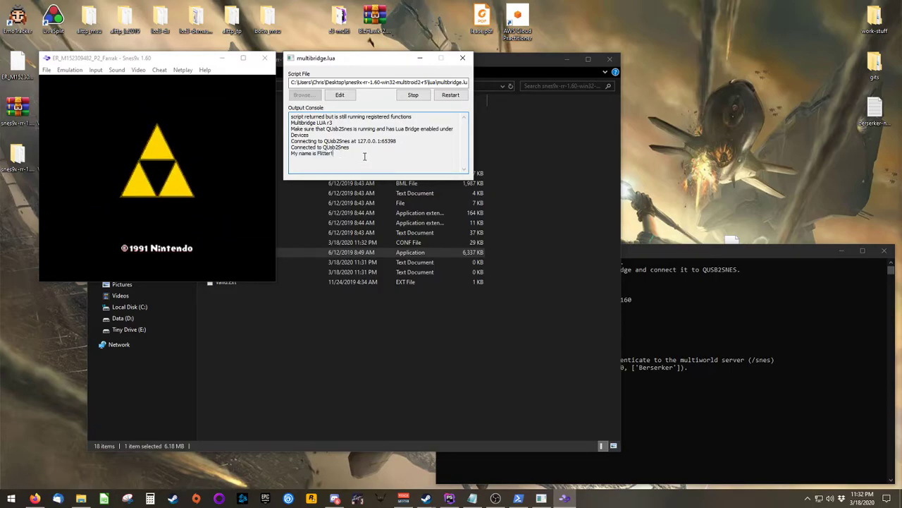
{"action": "left_click", "coordinate": [701, 401]}
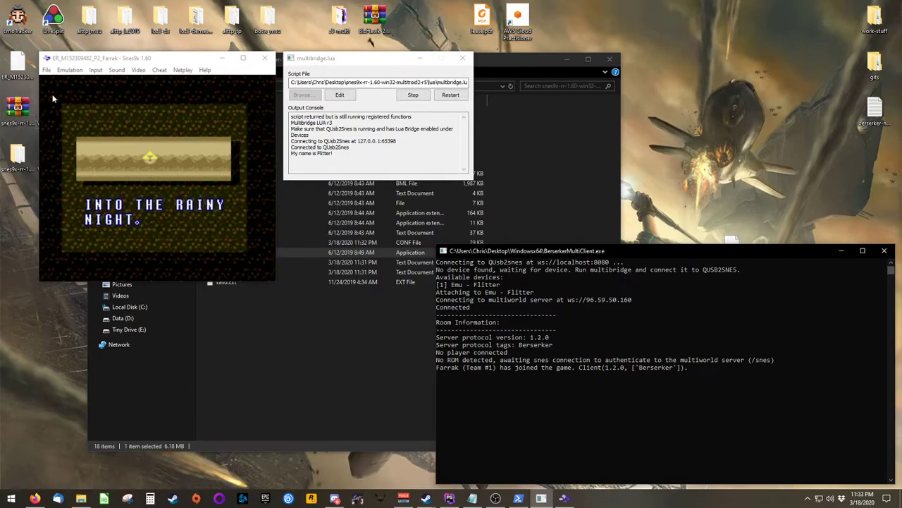
- Launch EmoTracker, shrink its window and place it clear of the Snes9x and Lua script windows
{"action": "double_click", "coordinate": [18, 14]}
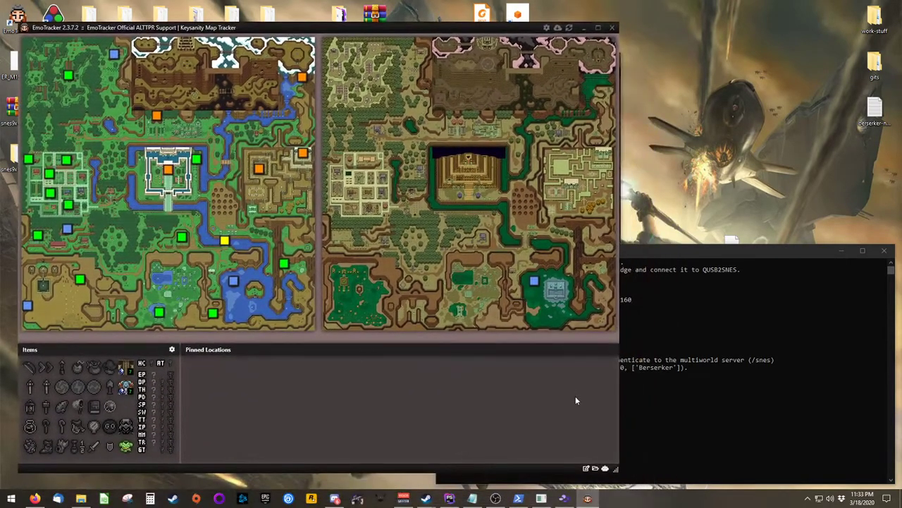
{"action": "left_click_drag", "start_coordinate": [615, 468], "coordinate": [351, 330]}
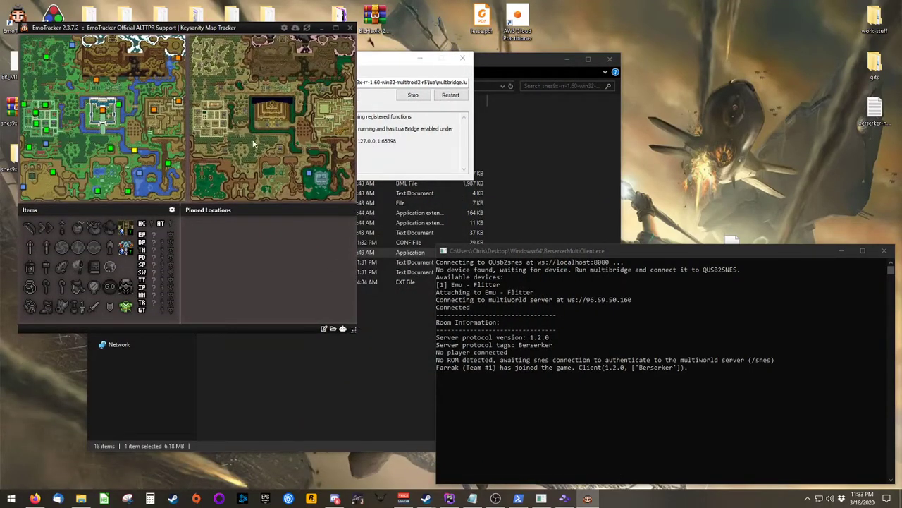
{"action": "left_click_drag", "start_coordinate": [184, 32], "coordinate": [678, 140]}
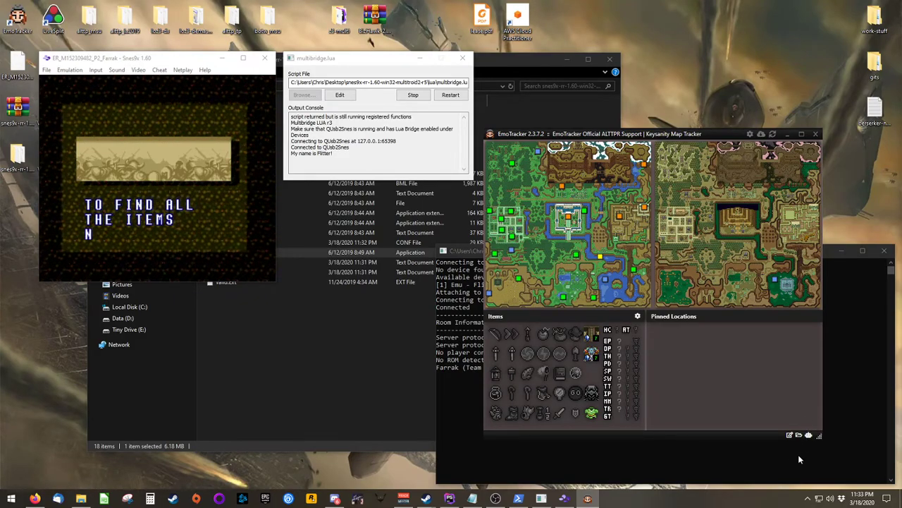
- Start EmoTracker's auto-tracking for the SNES
{"action": "left_click", "coordinate": [809, 435]}
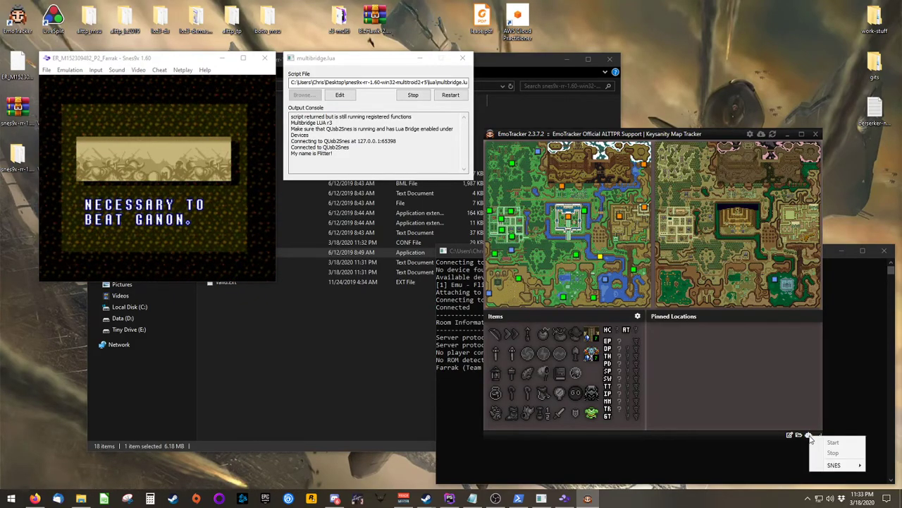
{"action": "mouse_move", "coordinate": [834, 465]}
{"action": "left_click", "coordinate": [786, 468]}
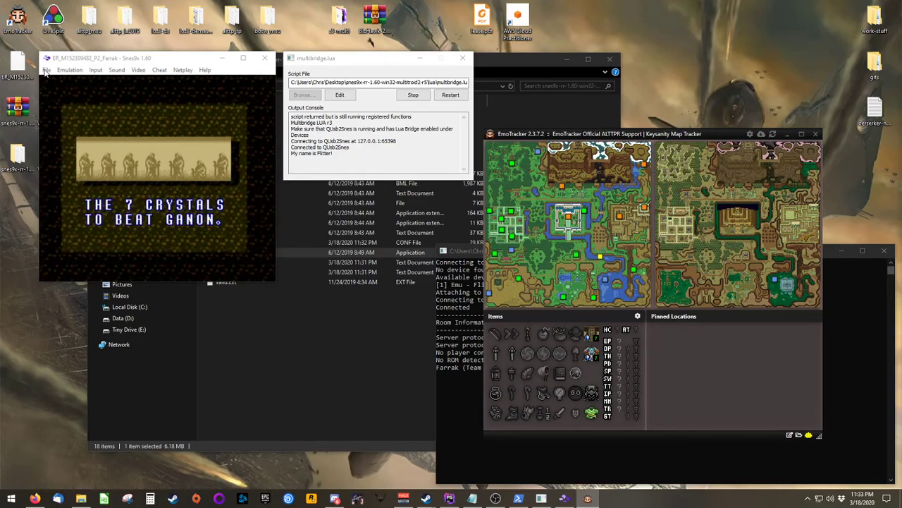
- Open a second Lua script window in Snes9x and place it directly below the multibridge.lua window
{"action": "left_click", "coordinate": [69, 80]}
{"action": "left_click", "coordinate": [47, 70]}
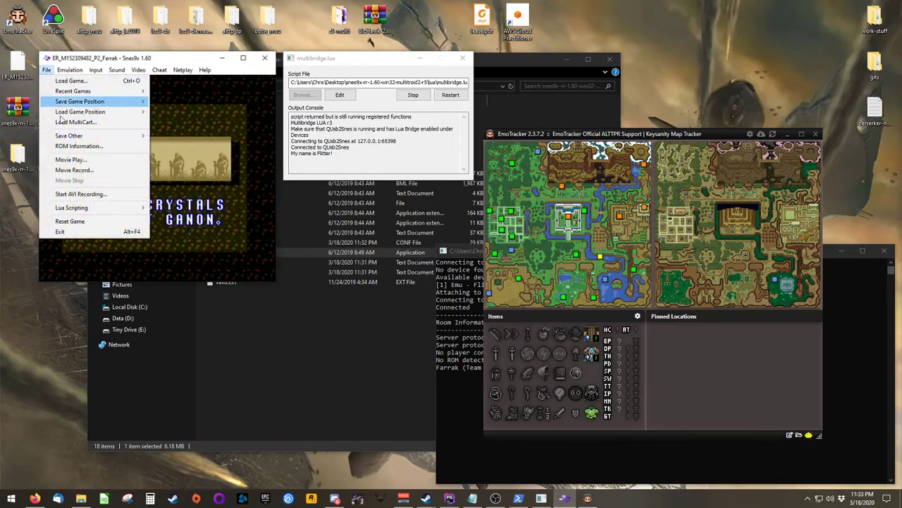
{"action": "mouse_move", "coordinate": [111, 209]}
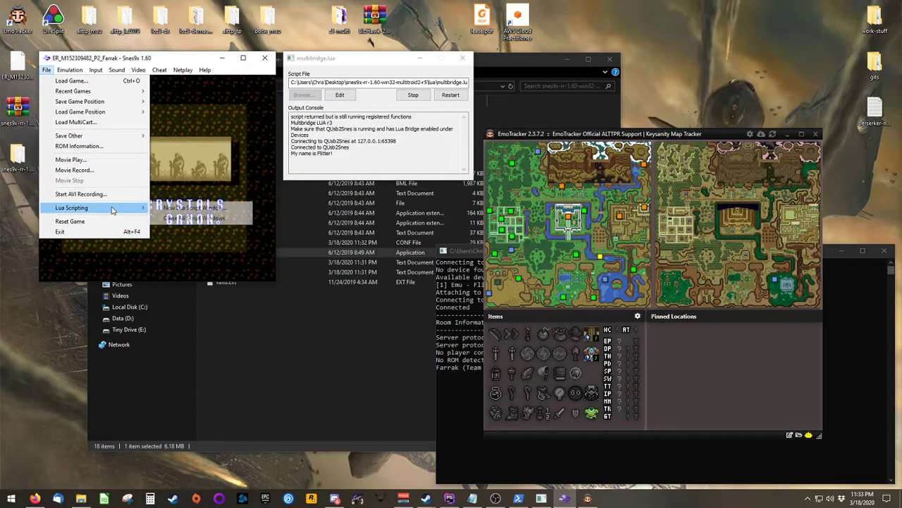
{"action": "left_click", "coordinate": [170, 210]}
{"action": "left_click_drag", "start_coordinate": [362, 59], "coordinate": [362, 191]}
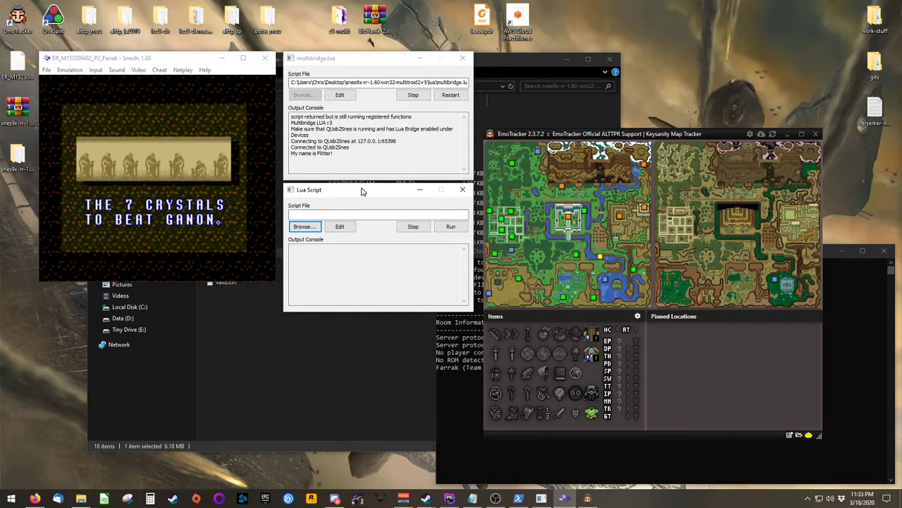
- Load connector.lua from D:\Program Files (x86)\EmoTracker\Connectors\snes9x as the second Lua script
{"action": "left_click", "coordinate": [303, 226]}
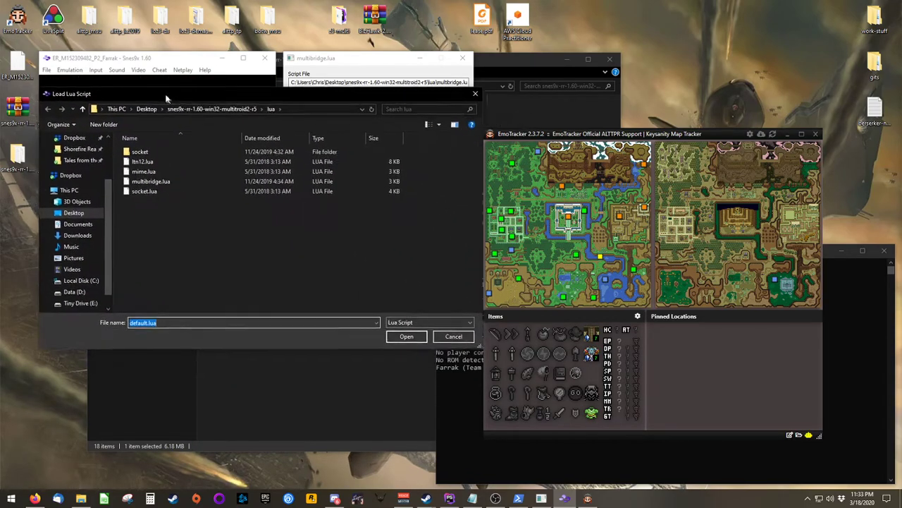
{"action": "left_click", "coordinate": [76, 291]}
{"action": "scroll", "coordinate": [176, 254], "scroll_direction": "down", "scroll_amount": 4}
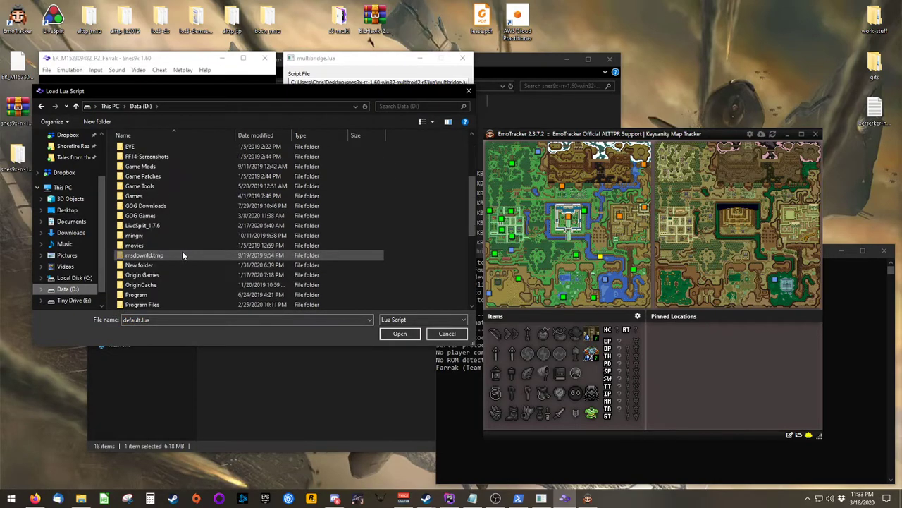
{"action": "scroll", "coordinate": [167, 299], "scroll_direction": "down", "scroll_amount": 2}
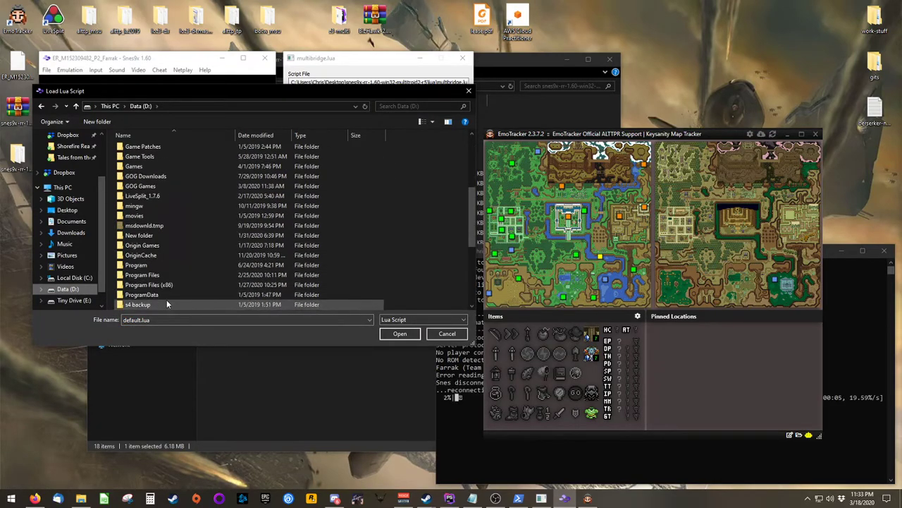
{"action": "double_click", "coordinate": [178, 287]}
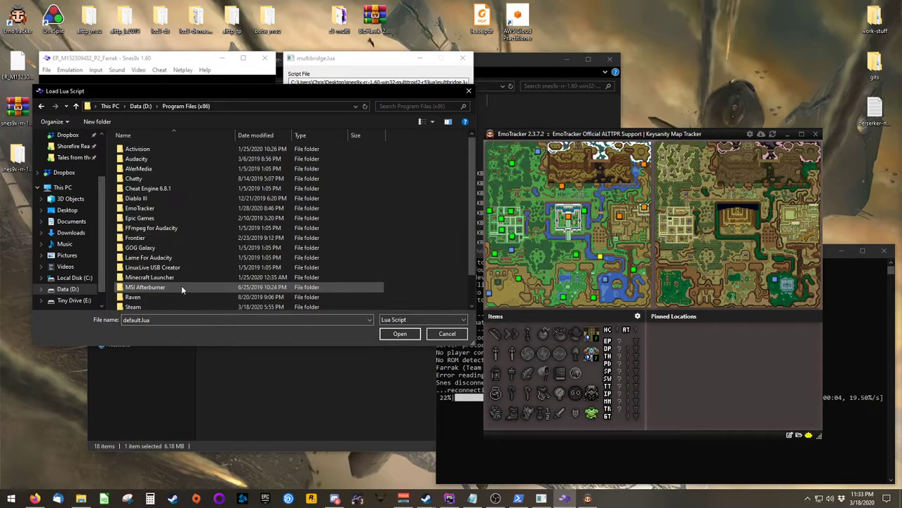
{"action": "double_click", "coordinate": [122, 210]}
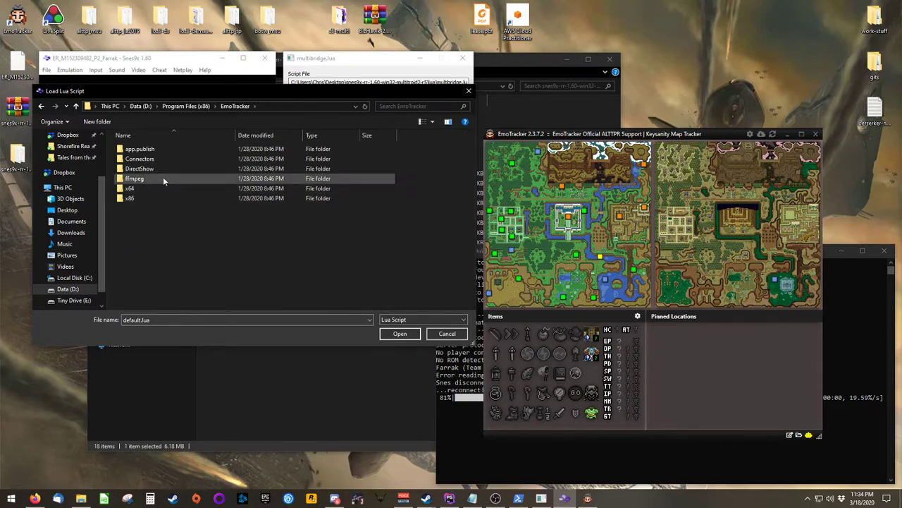
{"action": "double_click", "coordinate": [171, 157]}
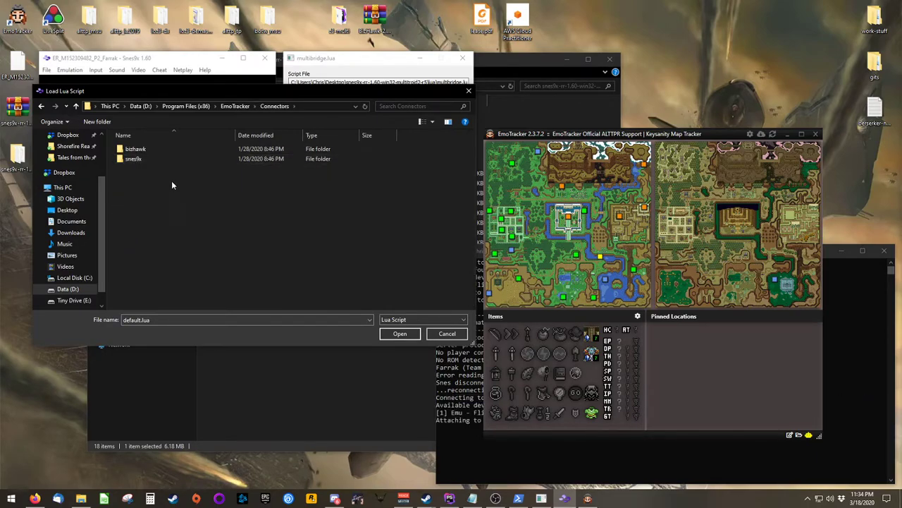
{"action": "double_click", "coordinate": [149, 158]}
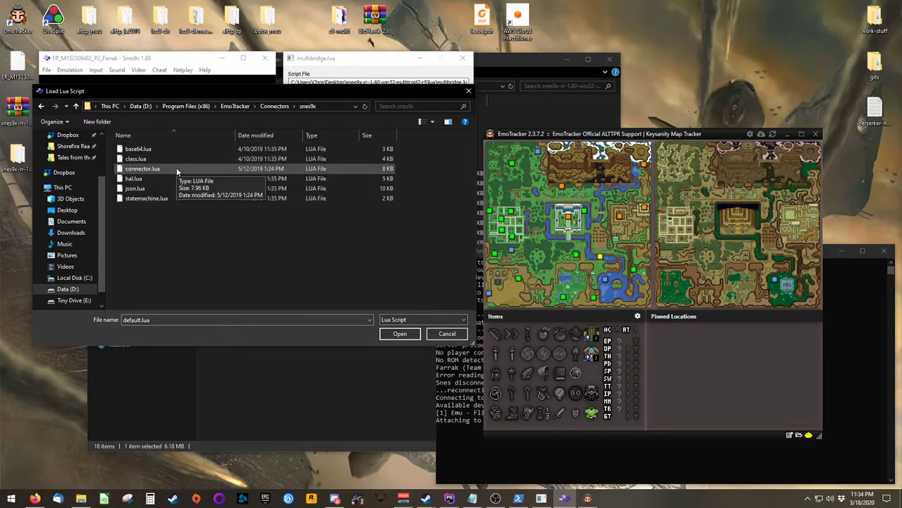
{"action": "left_click", "coordinate": [176, 168]}
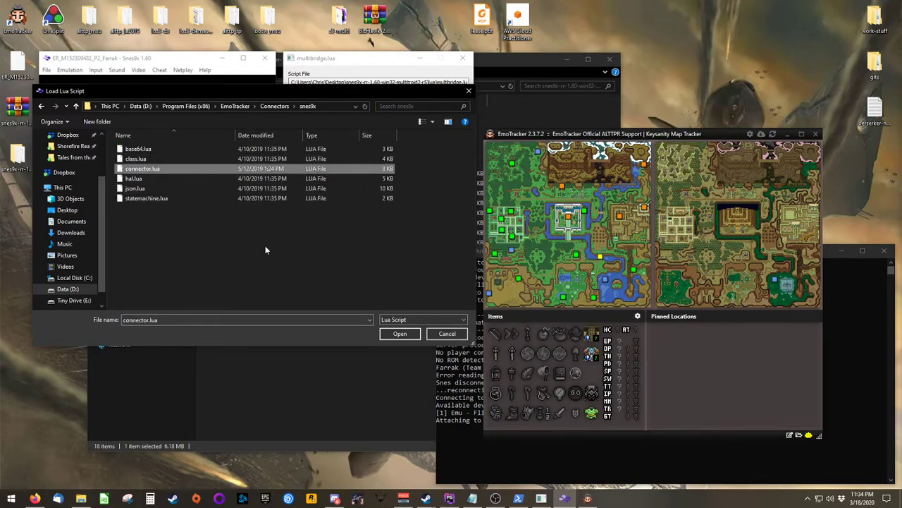
{"action": "left_click", "coordinate": [401, 334]}
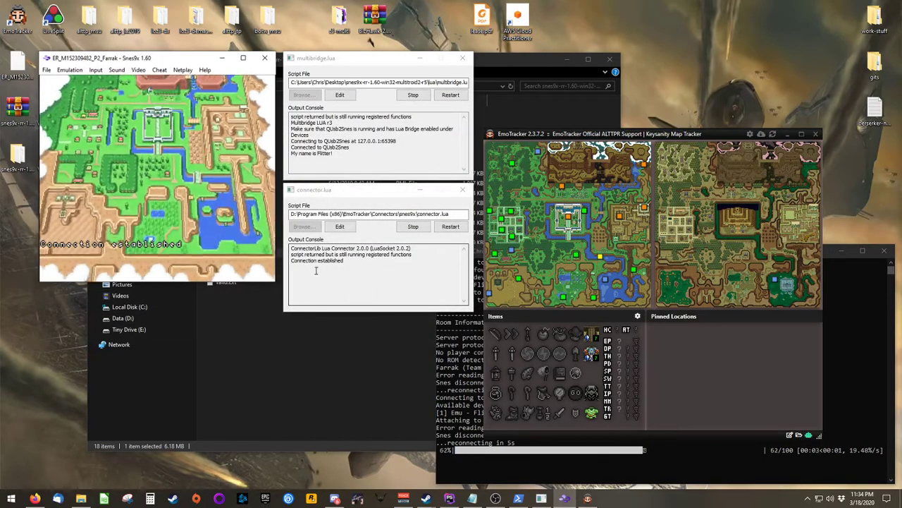
- Check the connector script's output and read the full BerserkerMultiClient console, moving it clear and back before returning to Snes9x
{"action": "left_click_drag", "start_coordinate": [336, 279], "coordinate": [291, 260]}
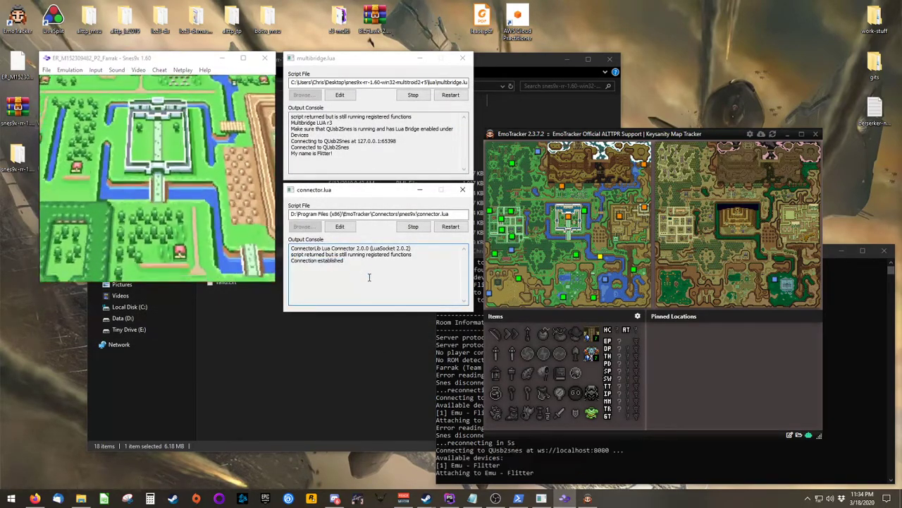
{"action": "left_click", "coordinate": [678, 462]}
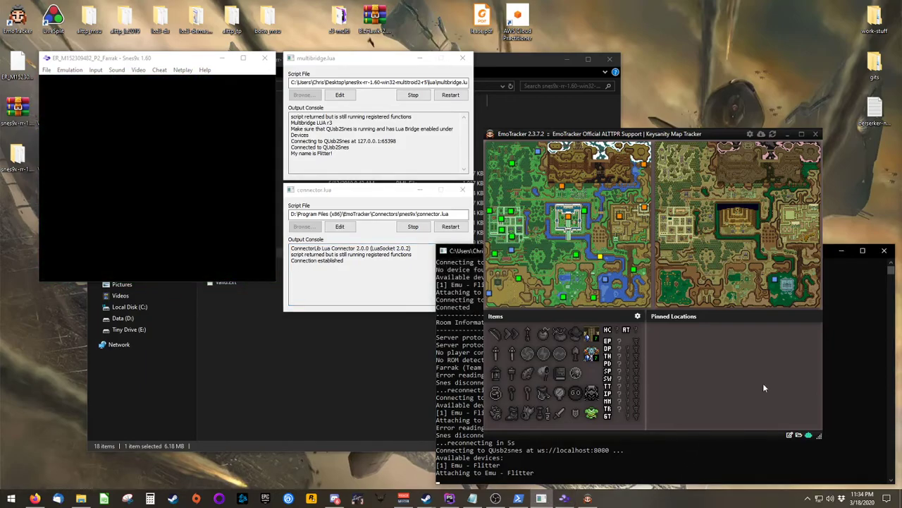
{"action": "left_click_drag", "start_coordinate": [830, 251], "coordinate": [410, 178]}
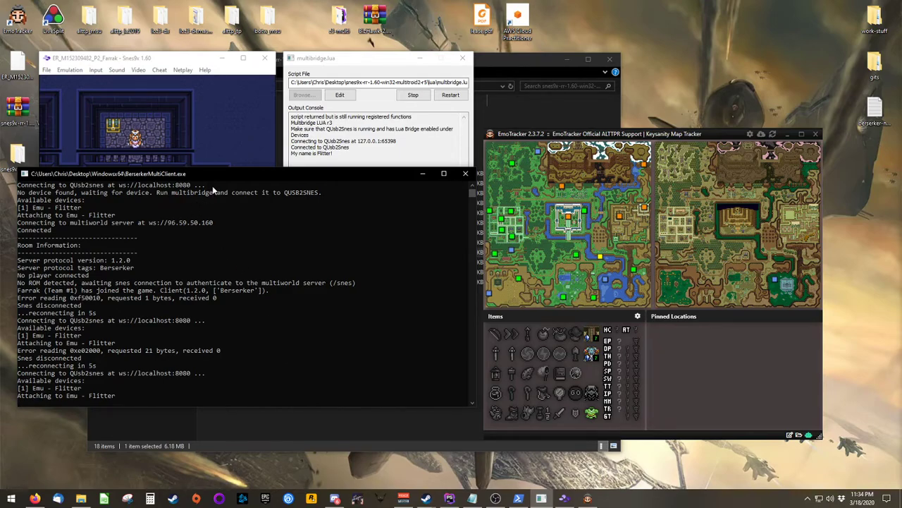
{"action": "left_click_drag", "start_coordinate": [212, 182], "coordinate": [636, 260]}
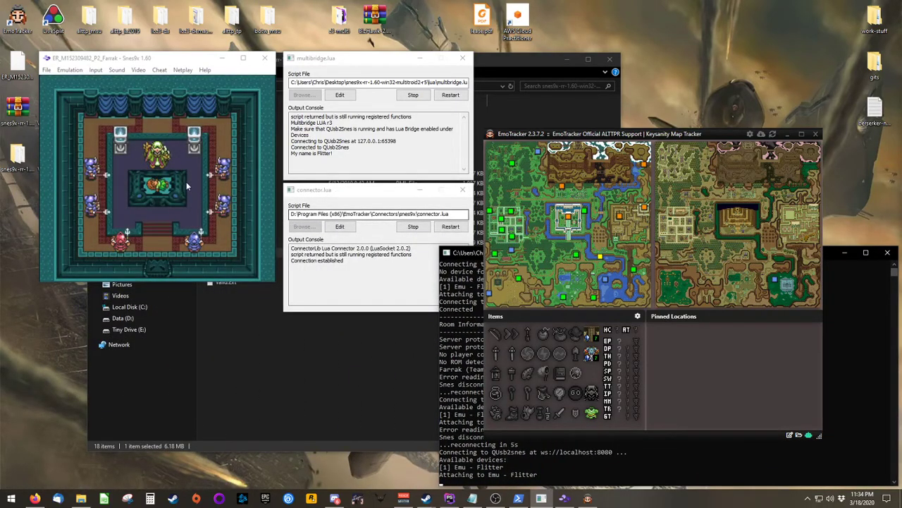
{"action": "left_click", "coordinate": [168, 62]}
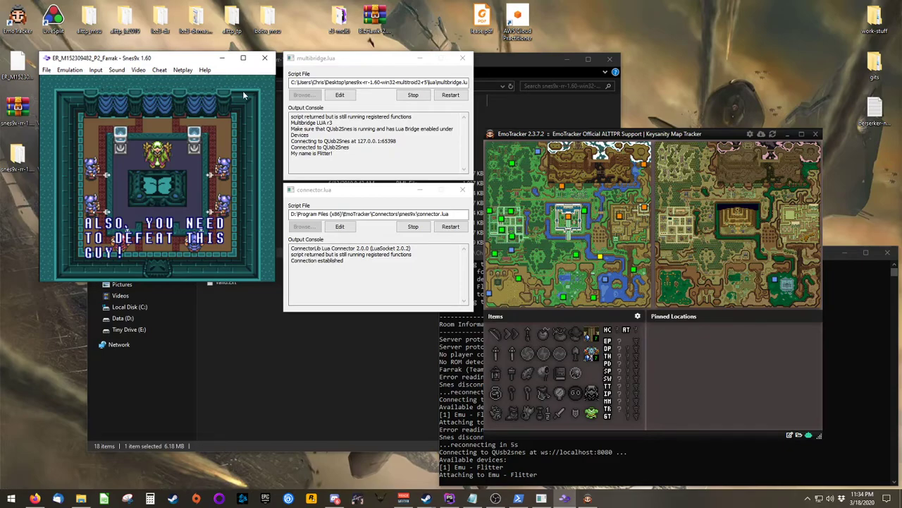
- Close Snes9x, EmoTracker, the BerserkerMultiClient console and the snes9x-rr folder window
{"action": "left_click", "coordinate": [265, 58]}
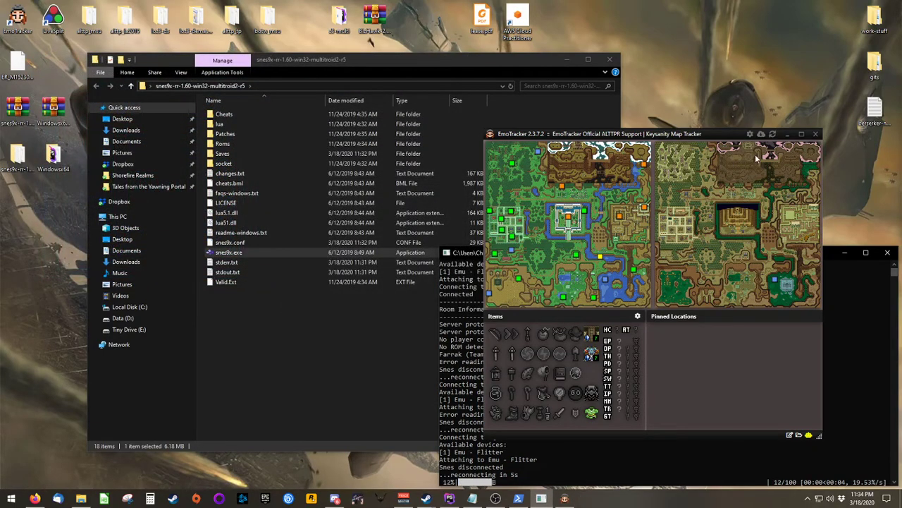
{"action": "left_click", "coordinate": [815, 133]}
{"action": "left_click", "coordinate": [887, 251]}
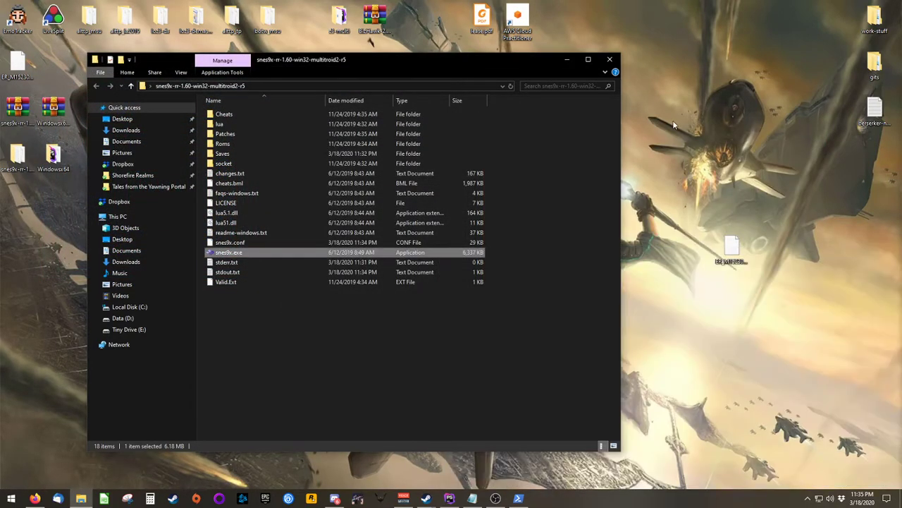
{"action": "left_click", "coordinate": [610, 60]}
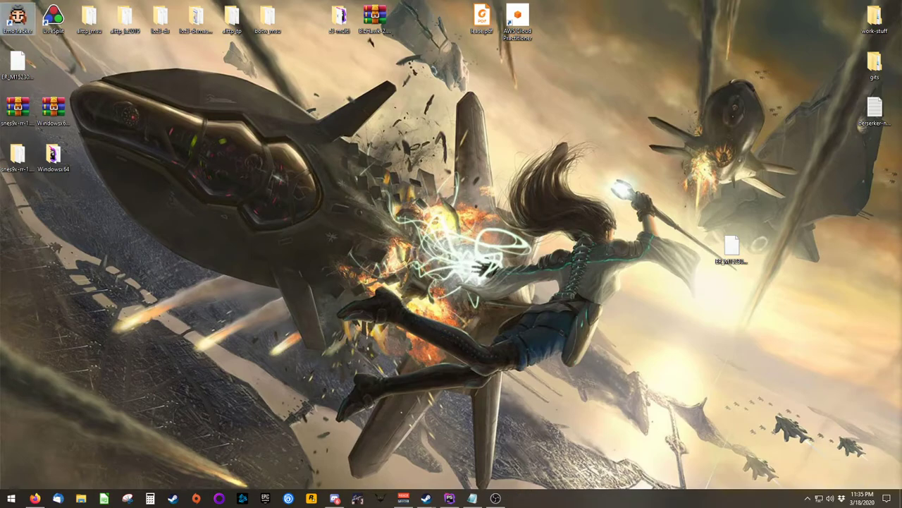
- Open host.yaml from the desktop's Windowsx64 folder in PhpStorm and show its server options
{"action": "double_click", "coordinate": [51, 156]}
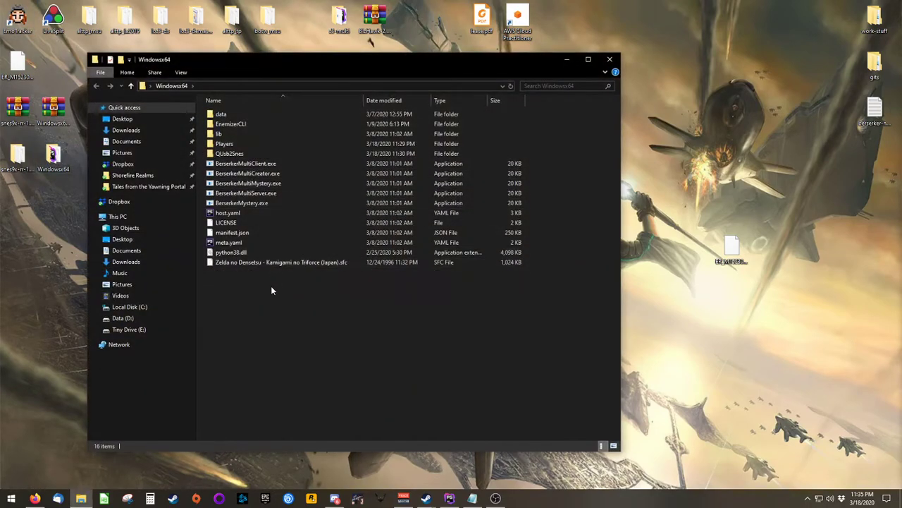
{"action": "left_click", "coordinate": [271, 213]}
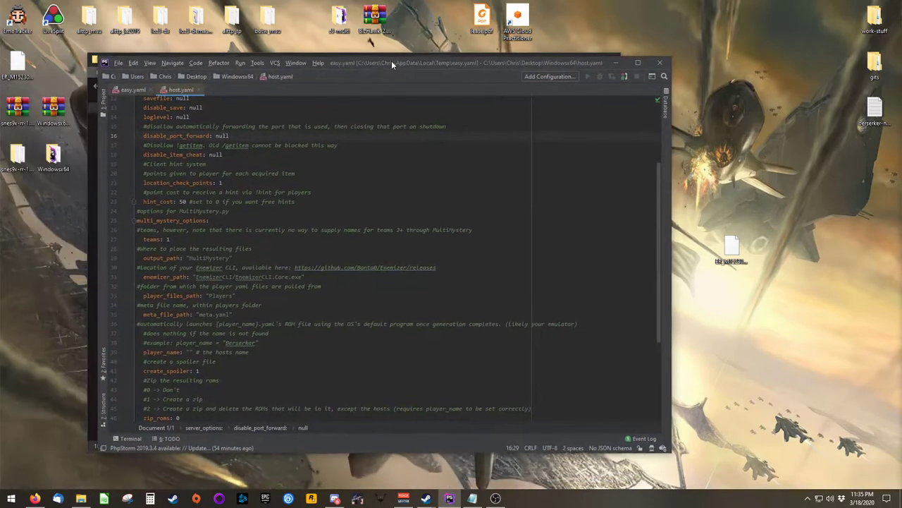
{"action": "scroll", "coordinate": [353, 201], "scroll_direction": "up", "scroll_amount": 4}
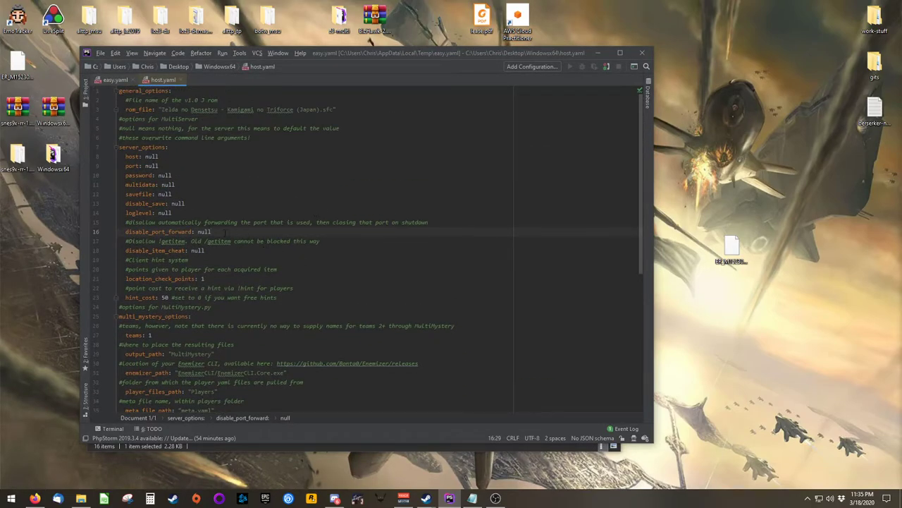
- Set disable_port_forward to 1 in the server options of host.yaml
{"action": "double_click", "coordinate": [205, 231]}
{"action": "left_click_drag", "start_coordinate": [126, 231], "coordinate": [195, 231]}
{"action": "left_click", "coordinate": [201, 231]}
{"action": "double_click", "coordinate": [201, 231]}
{"action": "type", "text": "1"}
- Examine the port setting and the remaining options in host.yaml, and minimize the editor
{"action": "double_click", "coordinate": [152, 166]}
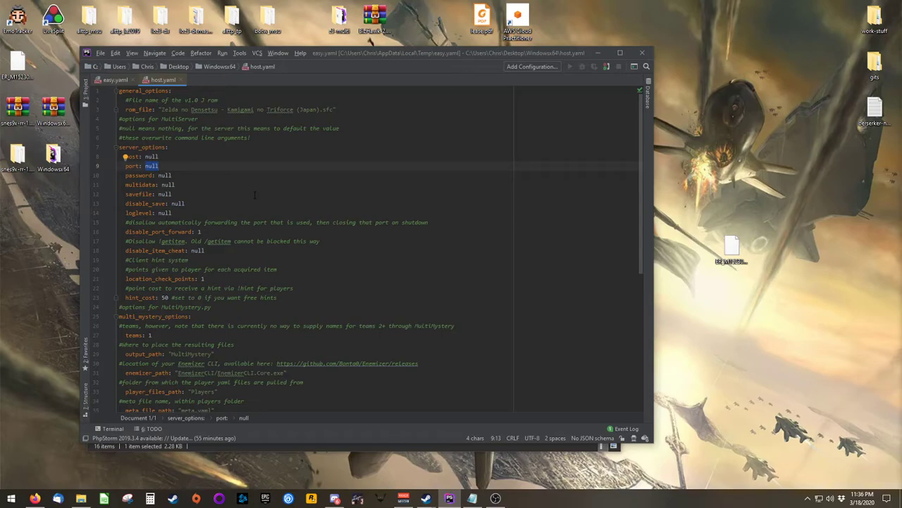
{"action": "key", "text": "Right"}
{"action": "scroll", "coordinate": [365, 217], "scroll_direction": "down", "scroll_amount": 9}
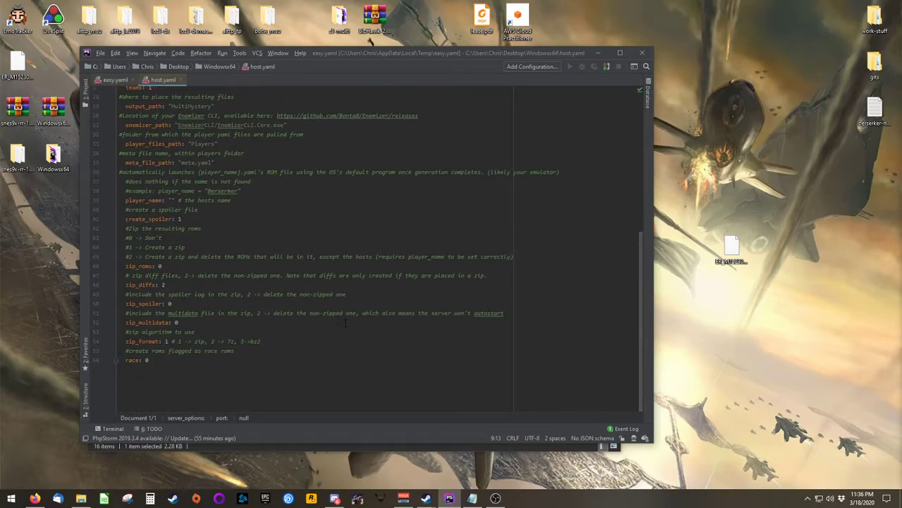
{"action": "scroll", "coordinate": [348, 278], "scroll_direction": "up", "scroll_amount": 9}
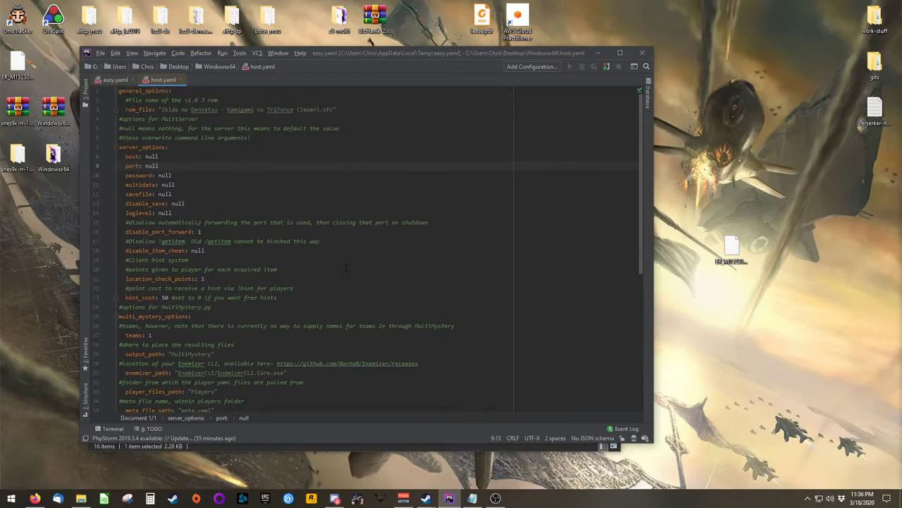
{"action": "left_click", "coordinate": [598, 53]}
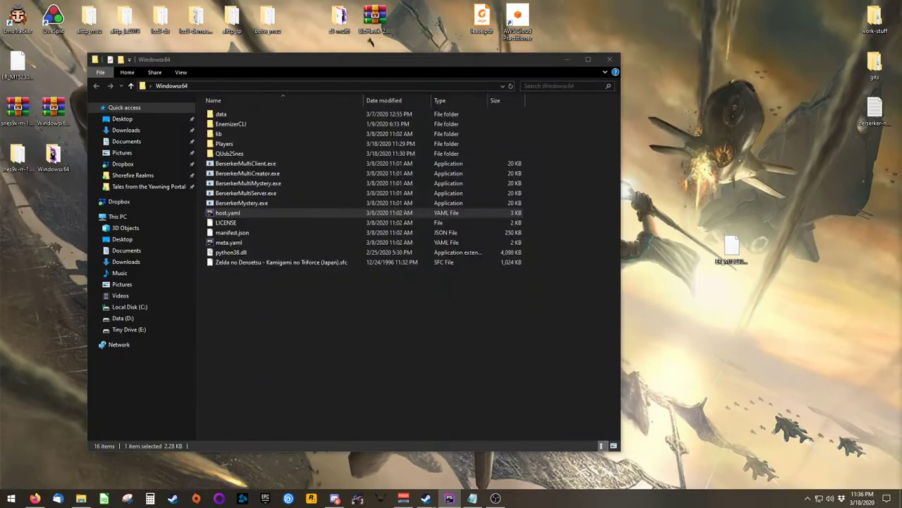
- Move the five player YAML files from the desktop into the Players folder of Windowsx64, replacing the existing file with the same name
{"action": "left_click", "coordinate": [275, 295]}
{"action": "double_click", "coordinate": [216, 143]}
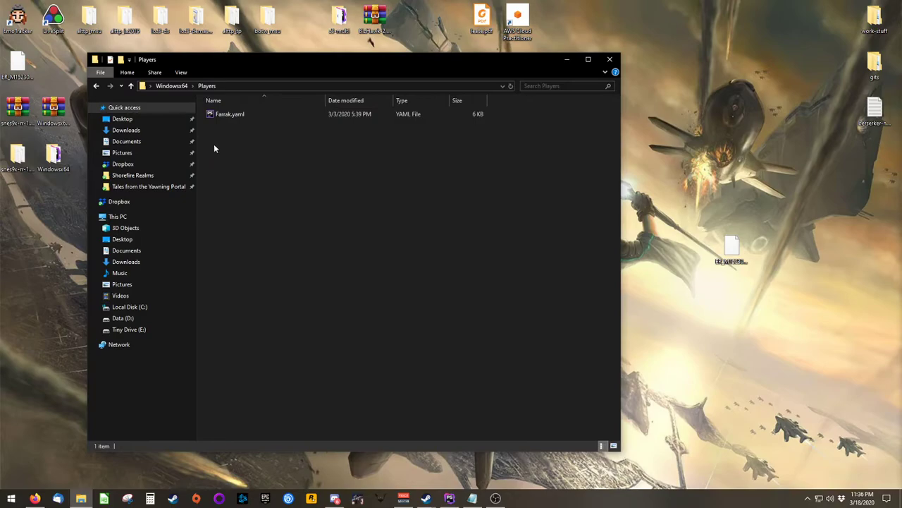
{"action": "left_click", "coordinate": [370, 41]}
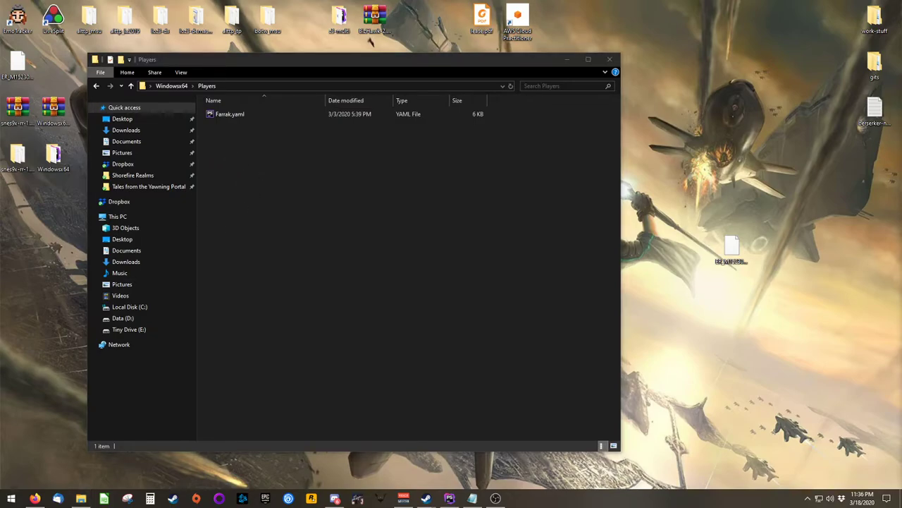
{"action": "left_click_drag", "start_coordinate": [370, 41], "coordinate": [278, 255]}
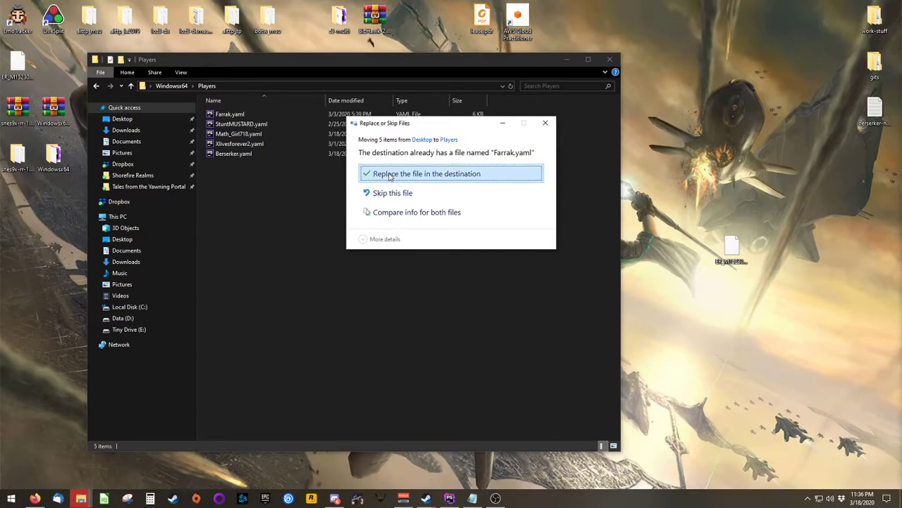
{"action": "left_click", "coordinate": [390, 177]}
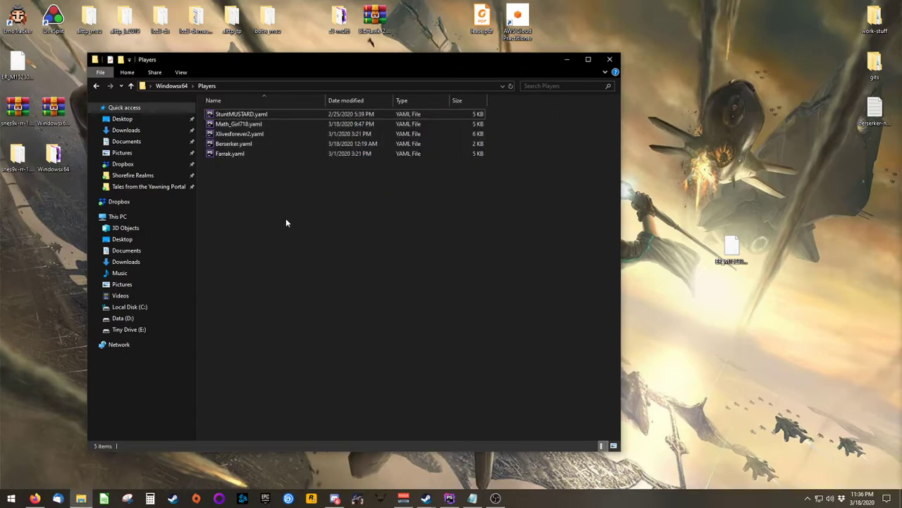
- Run BerserkerMultiMystery.exe from the Windowsx64 folder to generate the five-player multiworld and host it
{"action": "left_click", "coordinate": [131, 86]}
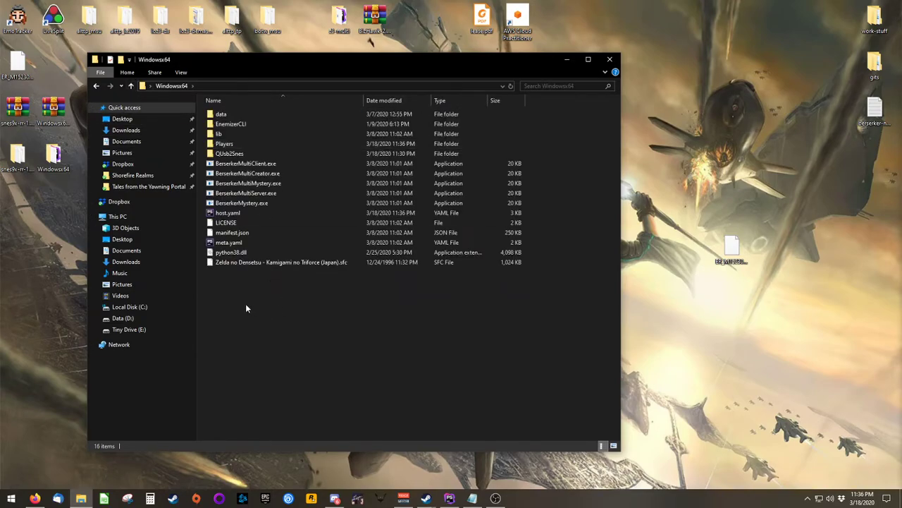
{"action": "left_click", "coordinate": [216, 184]}
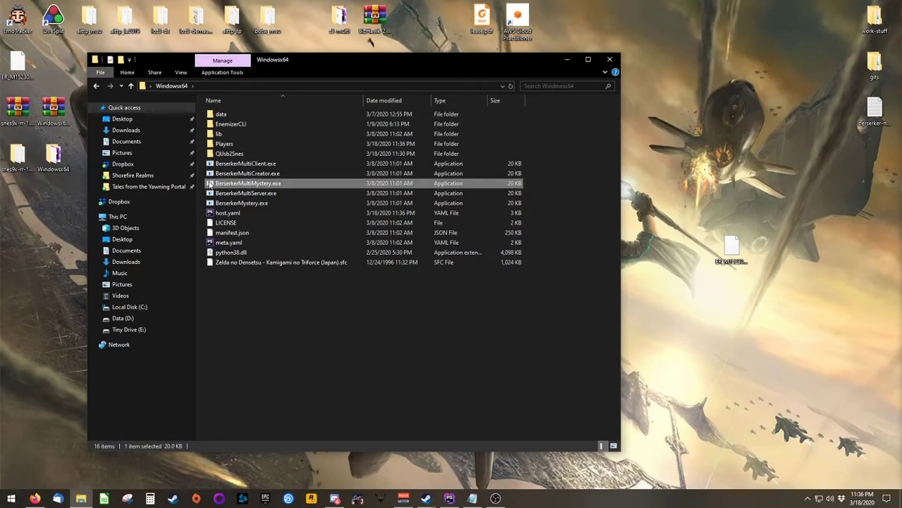
{"action": "double_click", "coordinate": [210, 184]}
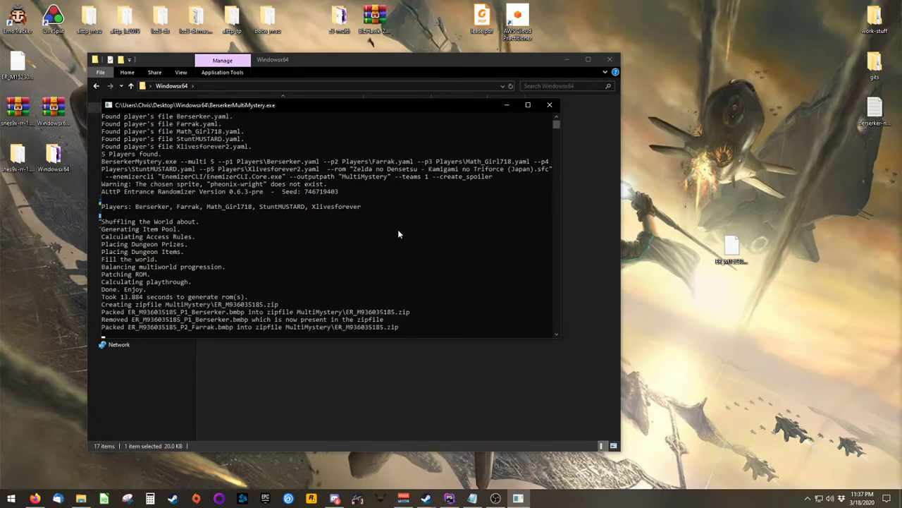
- Highlight the hosted game's address and port in the server console, and move the console window out of view
{"action": "left_click_drag", "start_coordinate": [357, 106], "coordinate": [311, 55]}
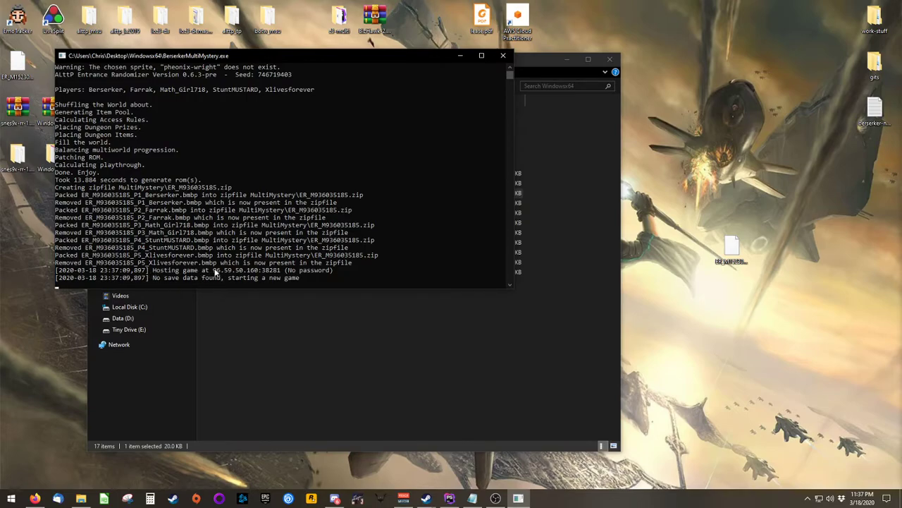
{"action": "left_click_drag", "start_coordinate": [214, 271], "coordinate": [281, 271]}
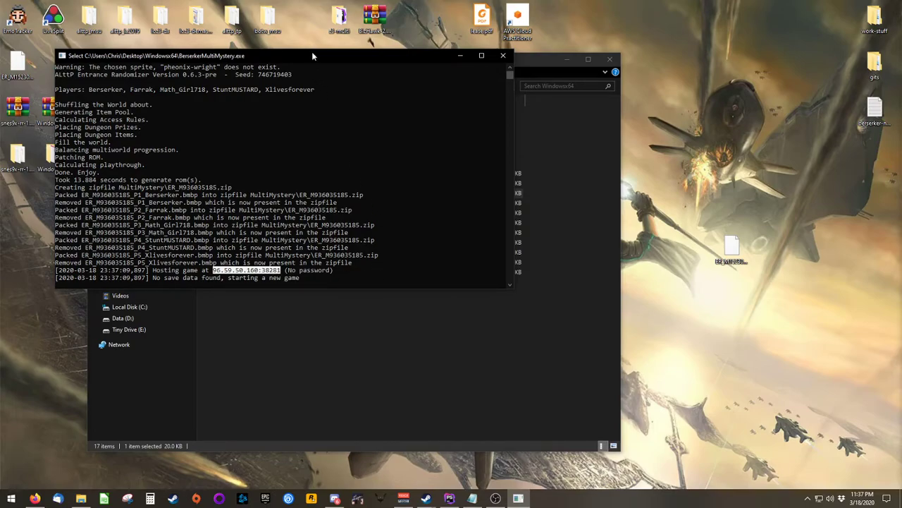
{"action": "left_click_drag", "start_coordinate": [312, 51], "coordinate": [0, 78]}
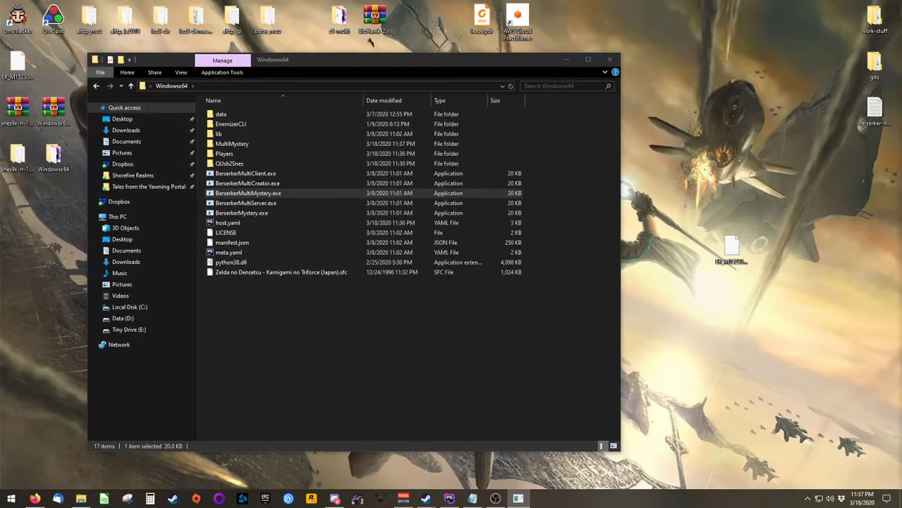
- Open the MultiMystery output folder inside Windowsx64 and point out the generated multidata file
{"action": "left_click", "coordinate": [273, 297]}
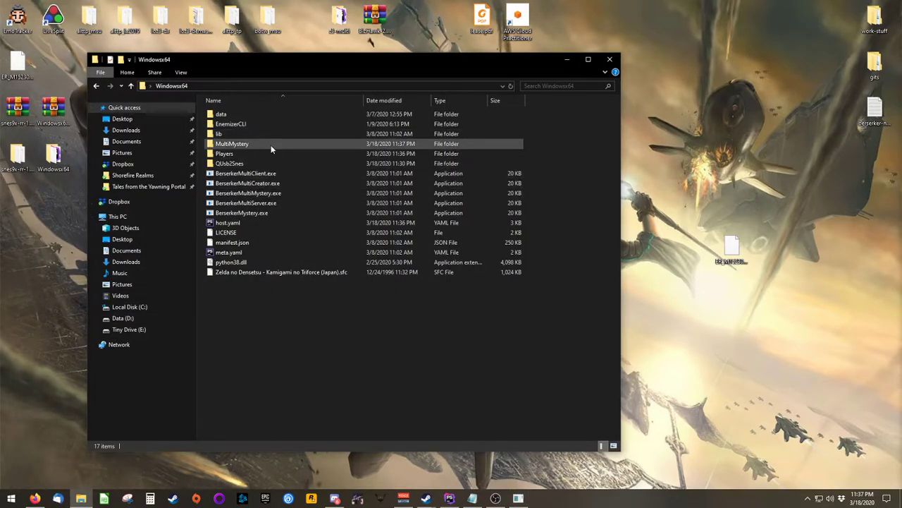
{"action": "left_click", "coordinate": [271, 144]}
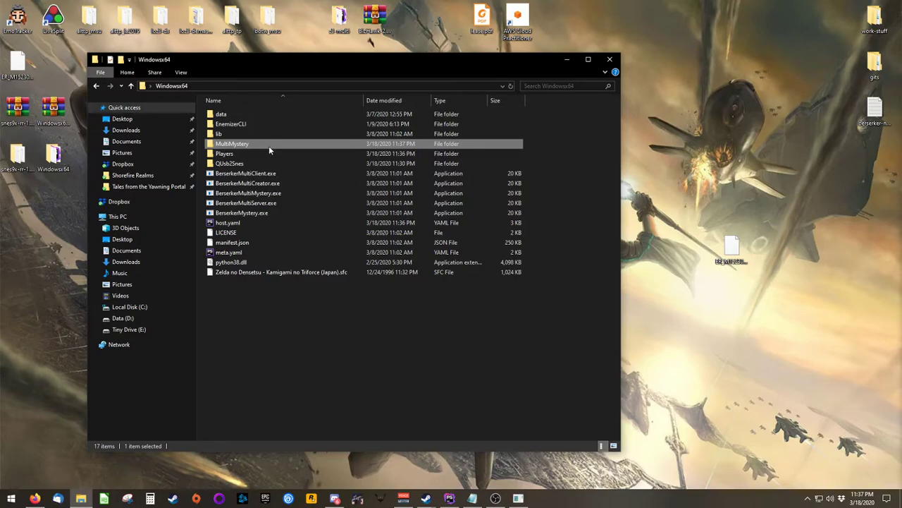
{"action": "double_click", "coordinate": [212, 145]}
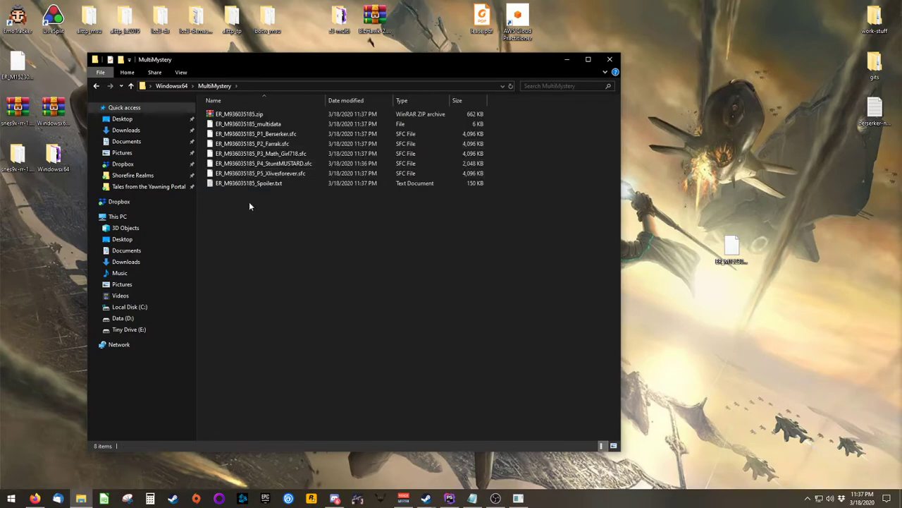
{"action": "left_click", "coordinate": [210, 125]}
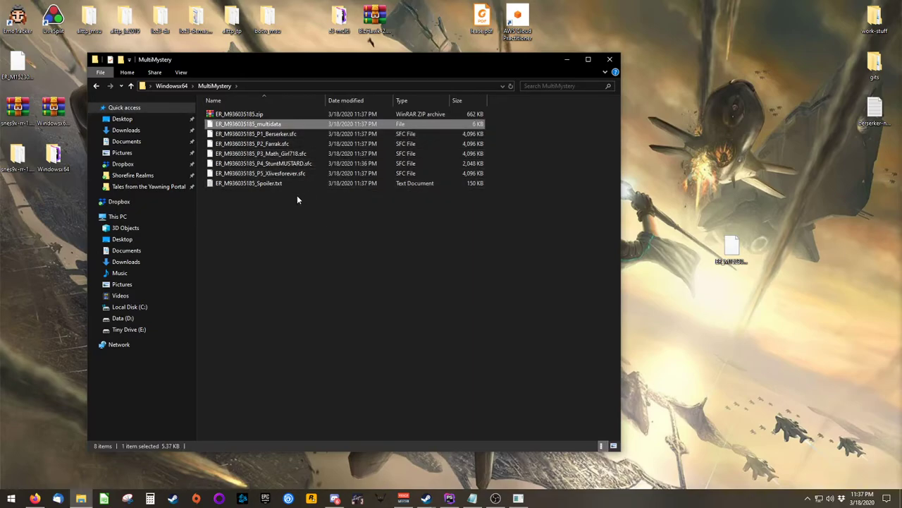
{"action": "left_click", "coordinate": [244, 220]}
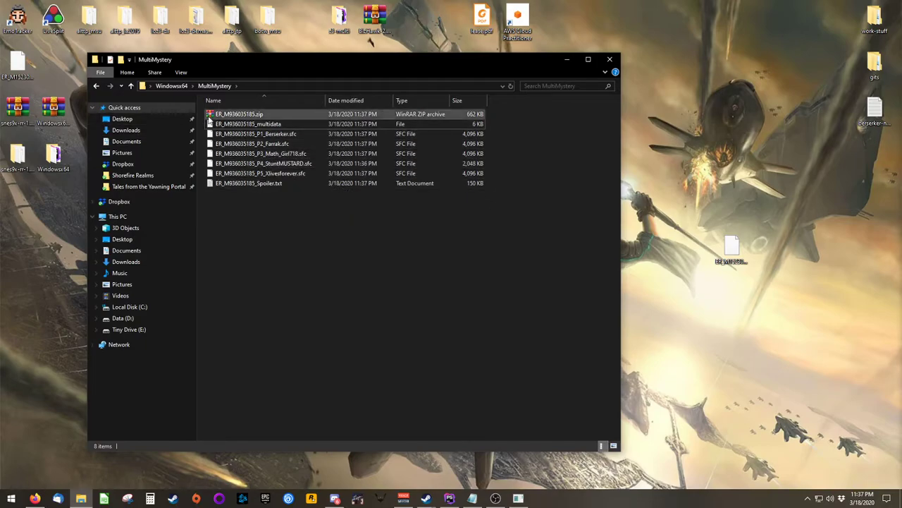
- Open ER_M936035185.zip in WinRAR, widen the name column to read the players' patch file names, and close the archive
{"action": "left_click", "coordinate": [212, 117]}
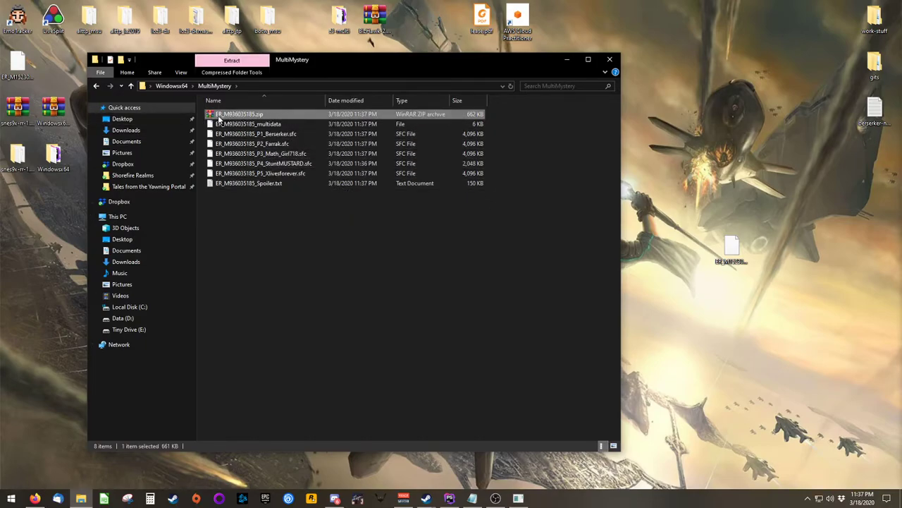
{"action": "double_click", "coordinate": [239, 116]}
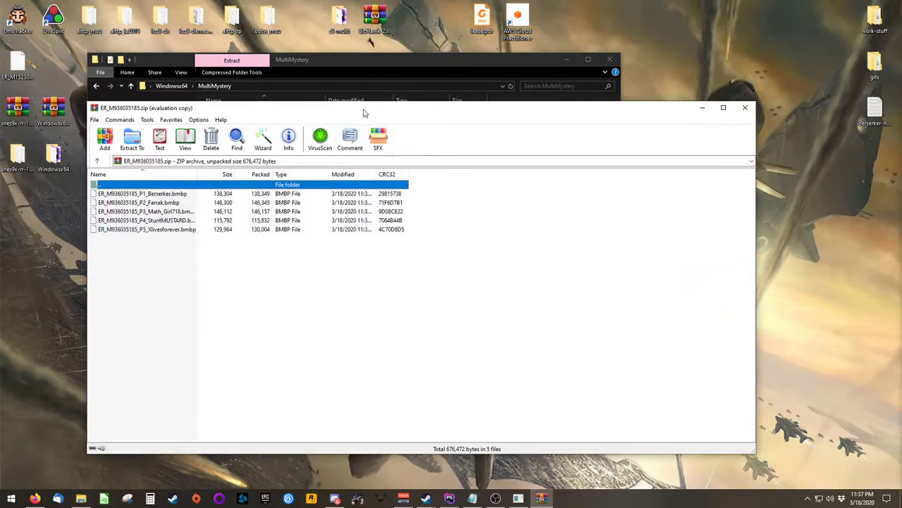
{"action": "left_click_drag", "start_coordinate": [364, 110], "coordinate": [354, 89]}
{"action": "left_click", "coordinate": [459, 263]}
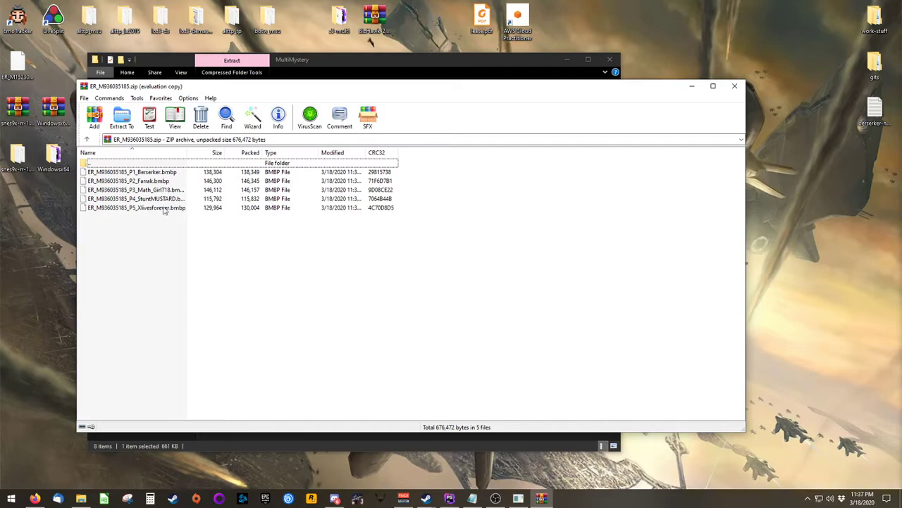
{"action": "left_click_drag", "start_coordinate": [186, 156], "coordinate": [202, 156]}
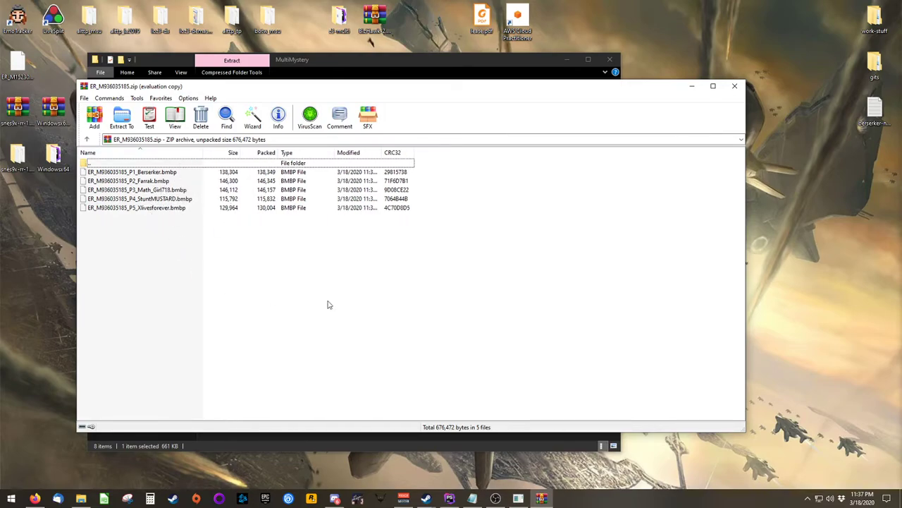
{"action": "left_click", "coordinate": [735, 86]}
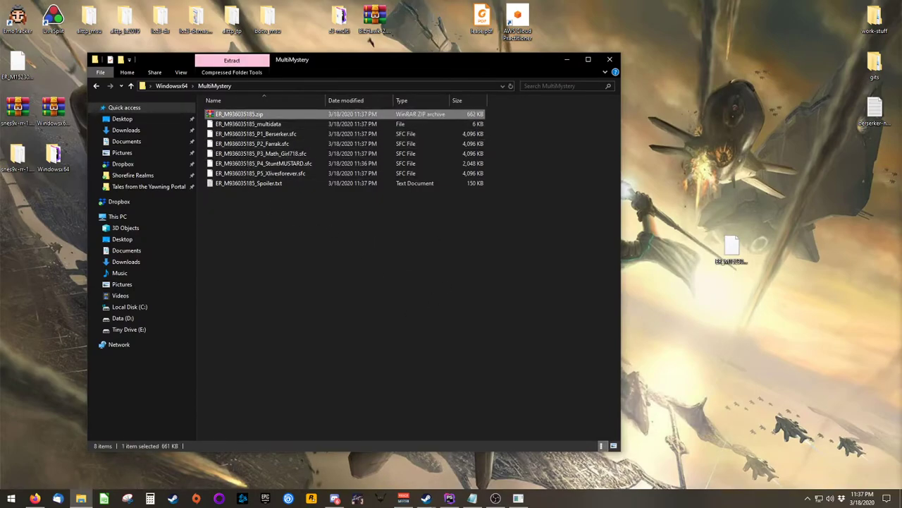
{"action": "left_click", "coordinate": [336, 258]}
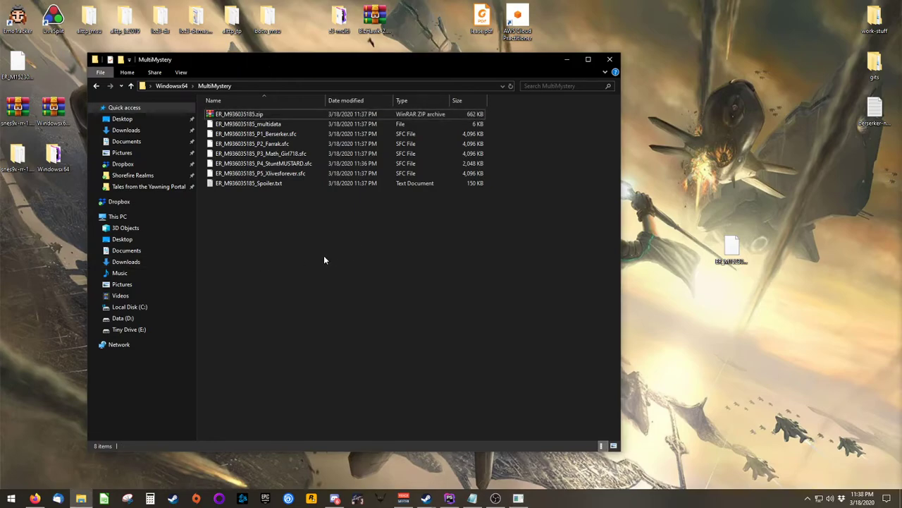